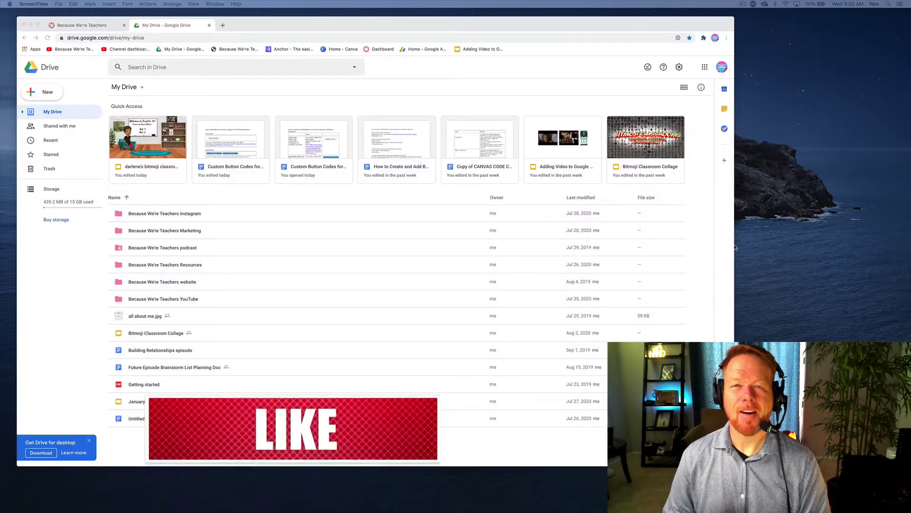
Switch from Google Drive to the Canvas 'Because We're Teachers' Buttons page tab
left_click(100, 27)
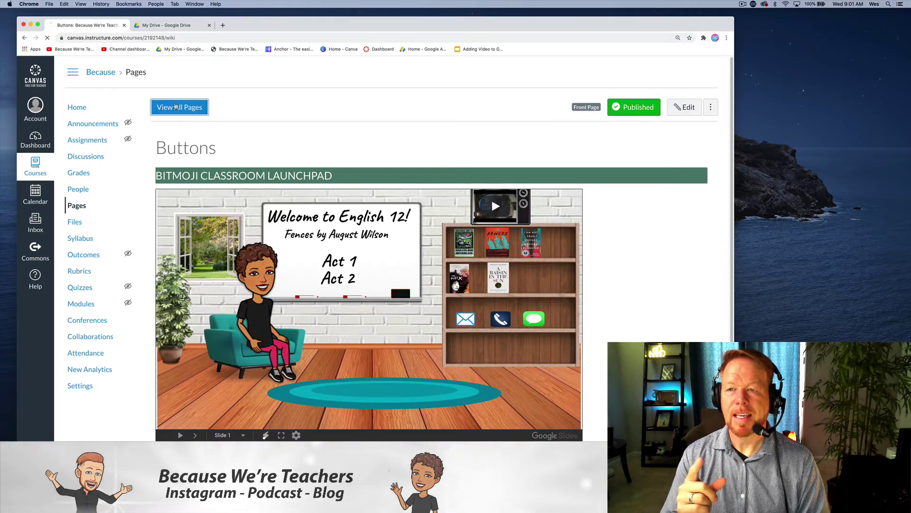
Open the 'Image Buttons vs. Canvas Buttons' page from the full list of course pages
left_click(176, 107)
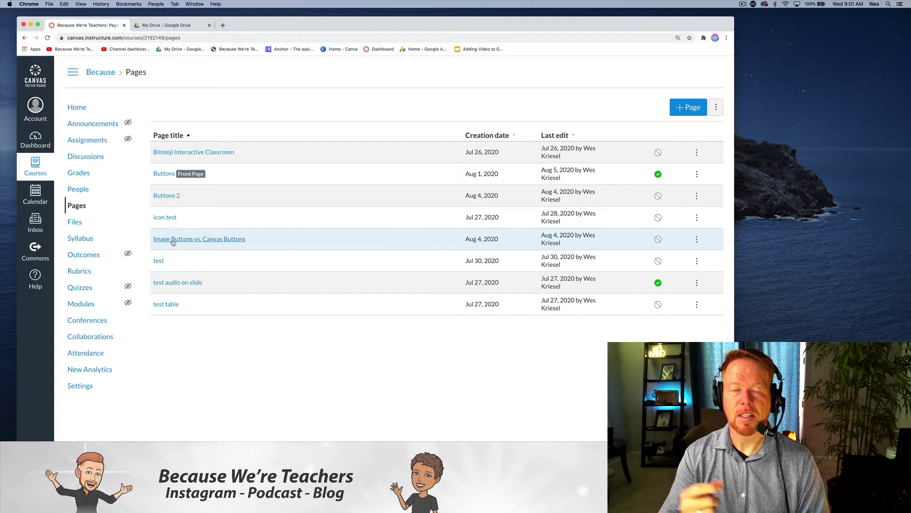
left_click(173, 239)
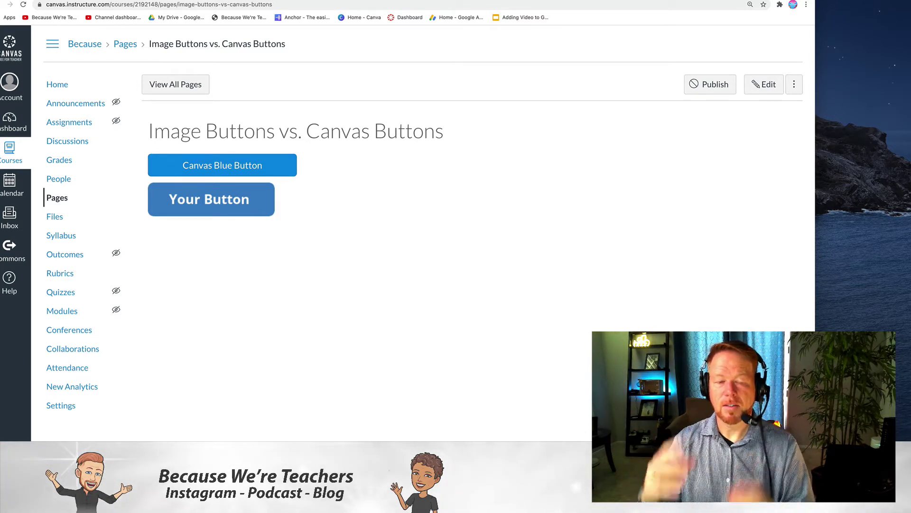
left_click_drag(815, 190, 910, 189)
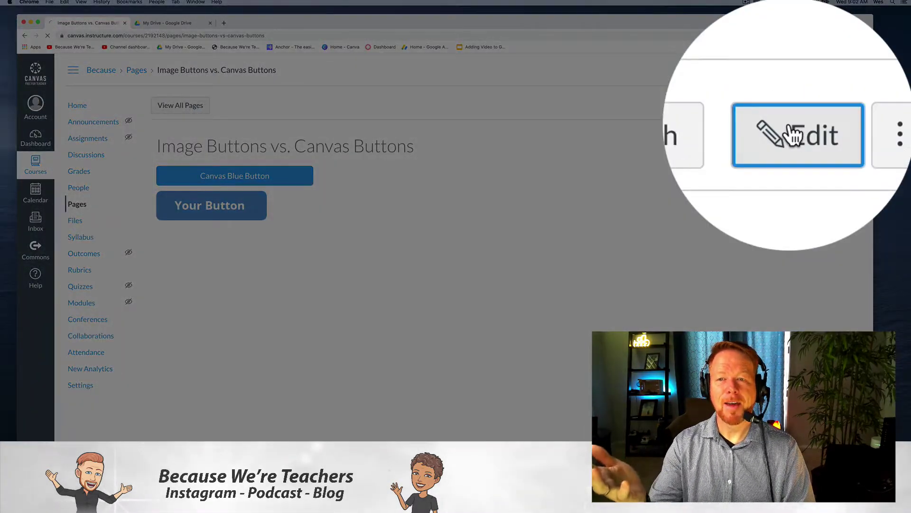
In the HTML editor, replace the link text 'Blue Button' with 'Surprise!' and save the page
left_click(807, 107)
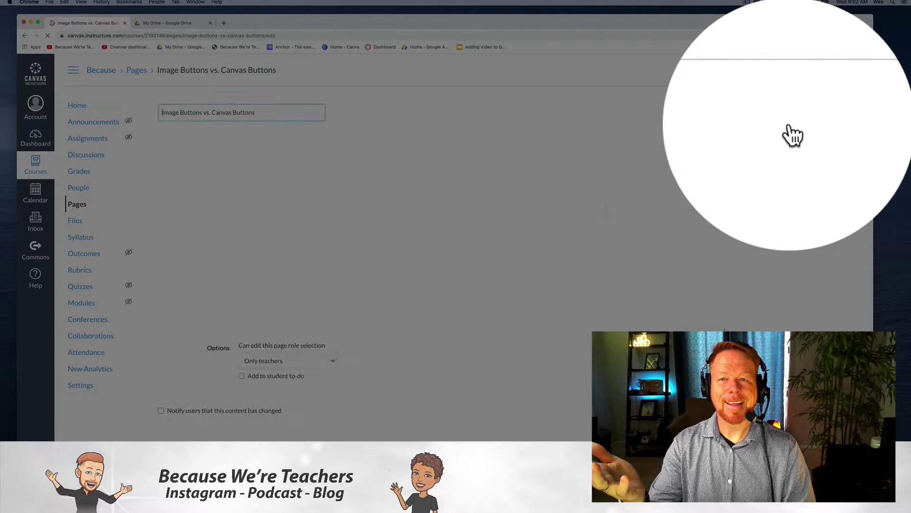
left_click(708, 127)
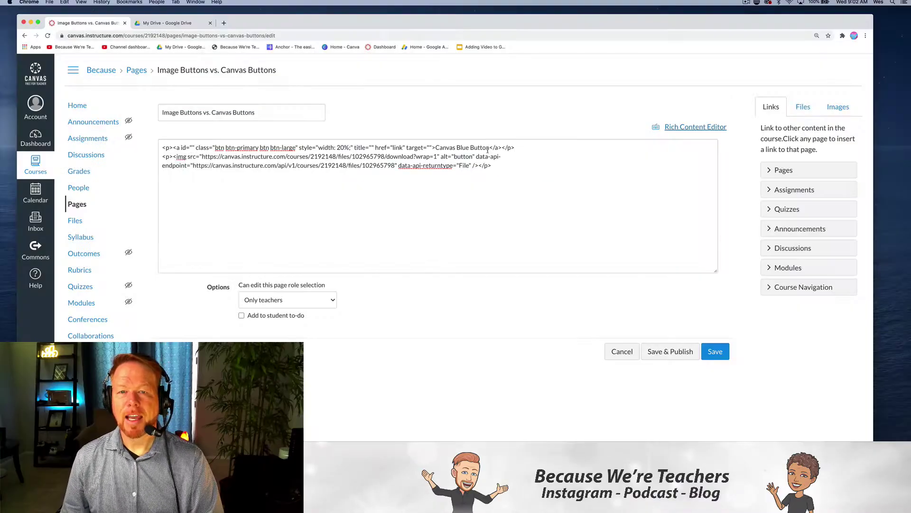
left_click(489, 148)
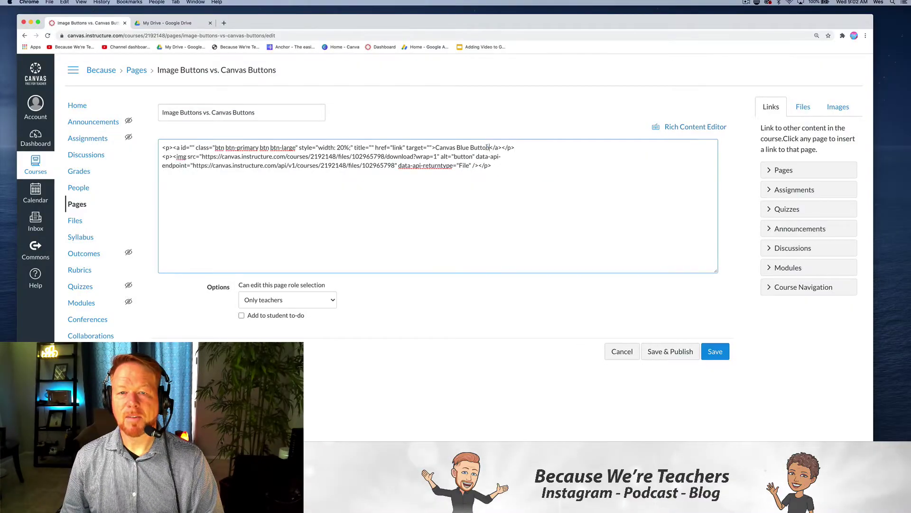
left_click_drag(489, 147, 457, 147)
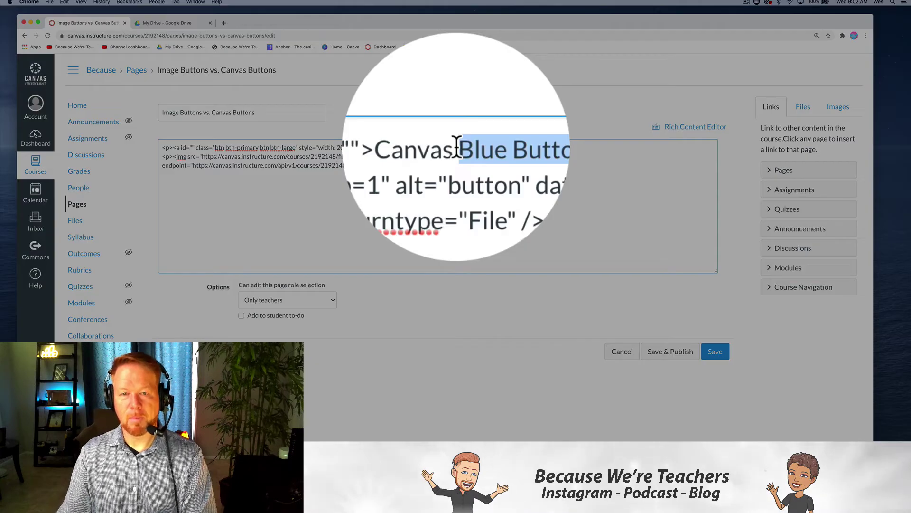
key("BackSpace")
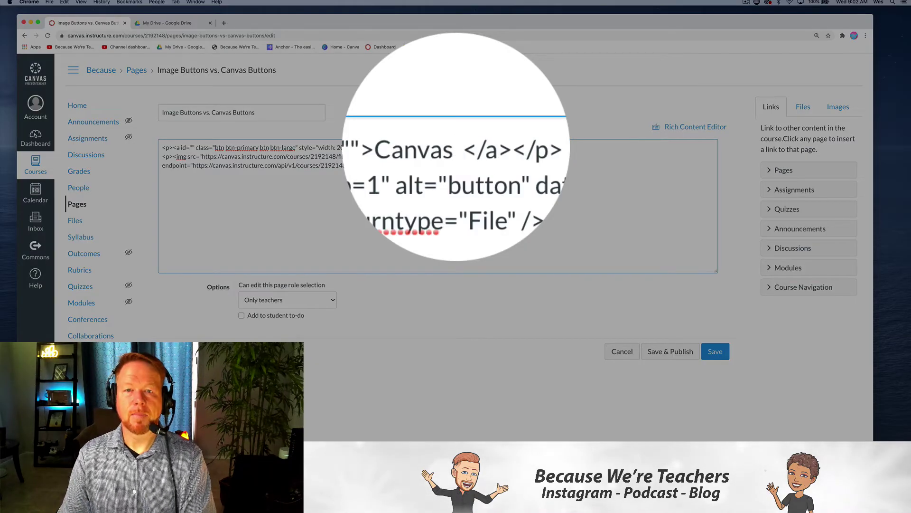
type("T")
key("BackSpace")
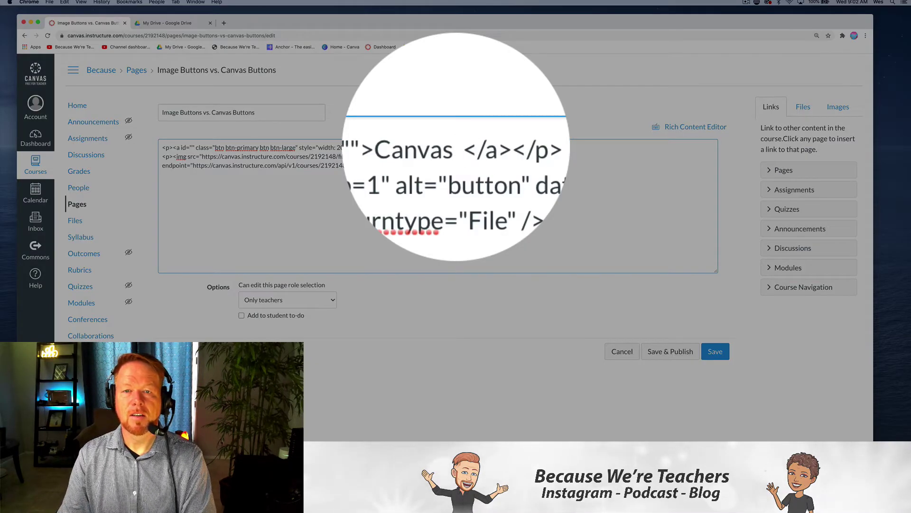
type("Surprise!")
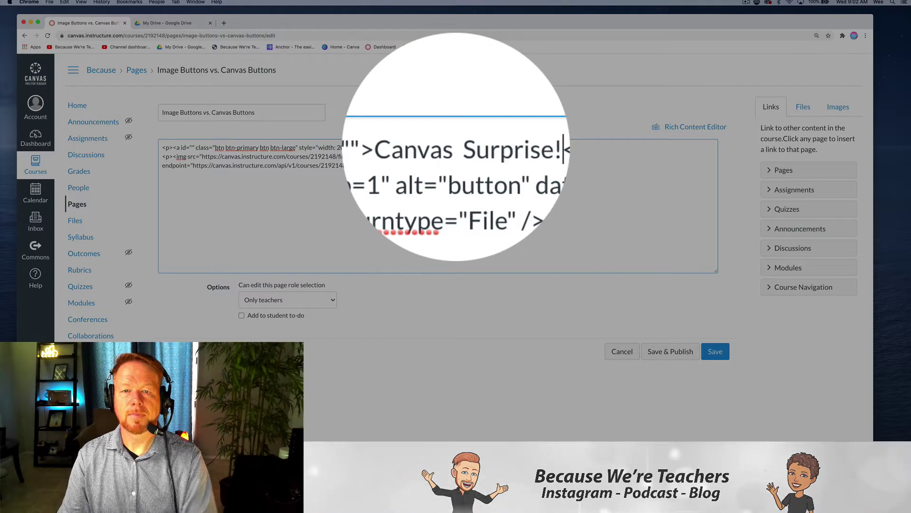
left_click(710, 351)
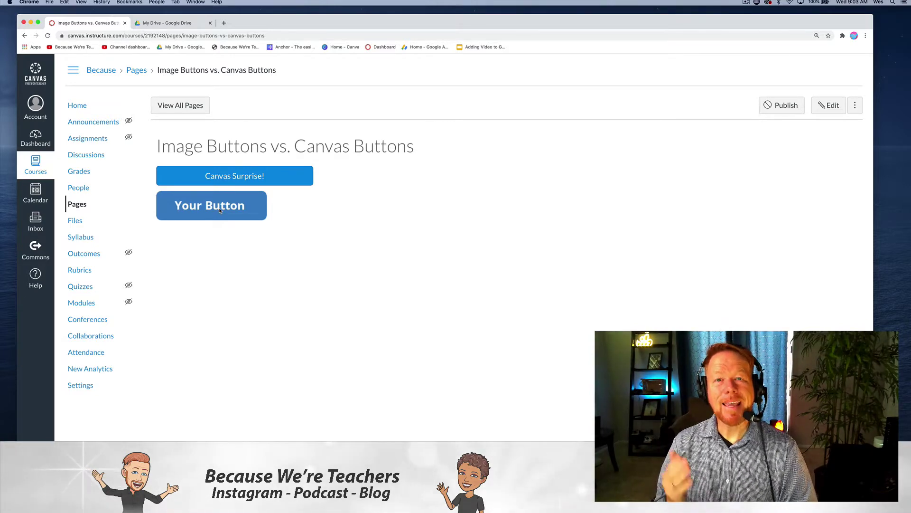
Open the Buttons front page in the raw HTML editor, then switch to the Google Drive tab
left_click(80, 205)
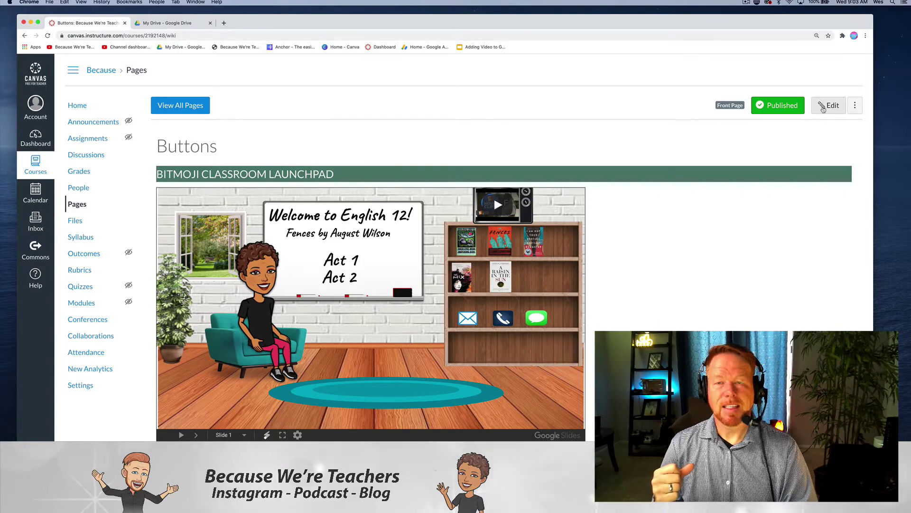
left_click(822, 109)
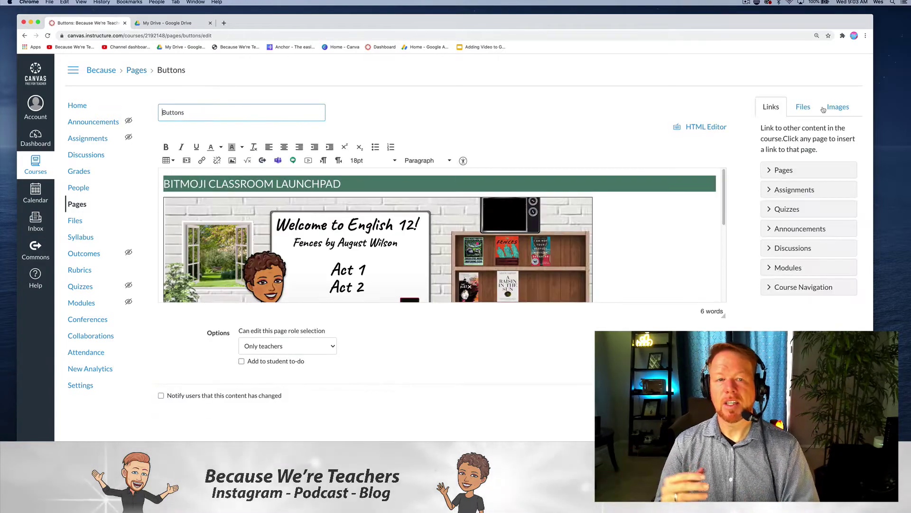
left_click(716, 127)
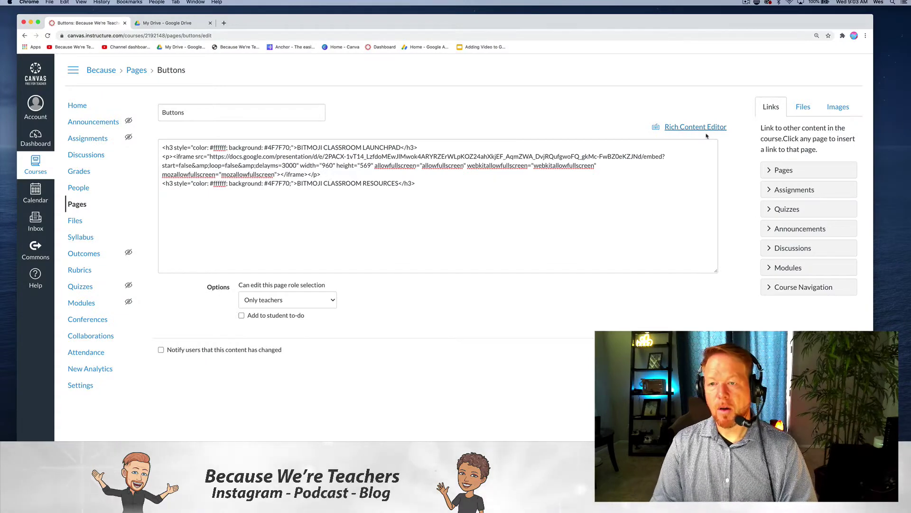
left_click(187, 27)
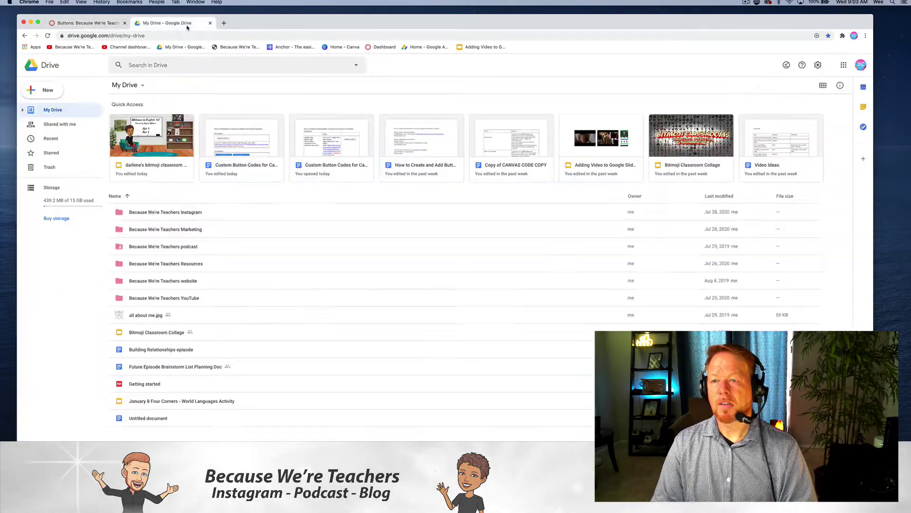
Open 'Custom Button Codes for Canvas' and select the One Button HTML code at the top
left_click(242, 138)
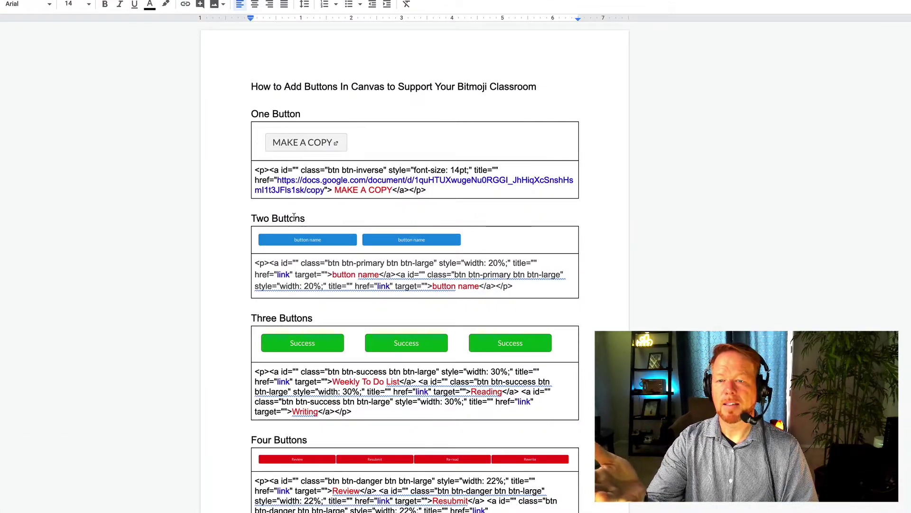
scroll(322, 441, "down", 7)
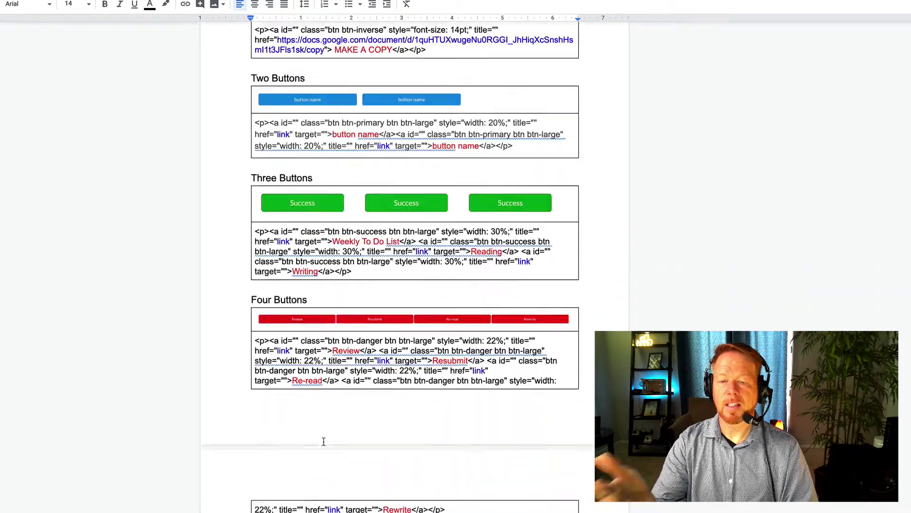
scroll(324, 441, "down", 4)
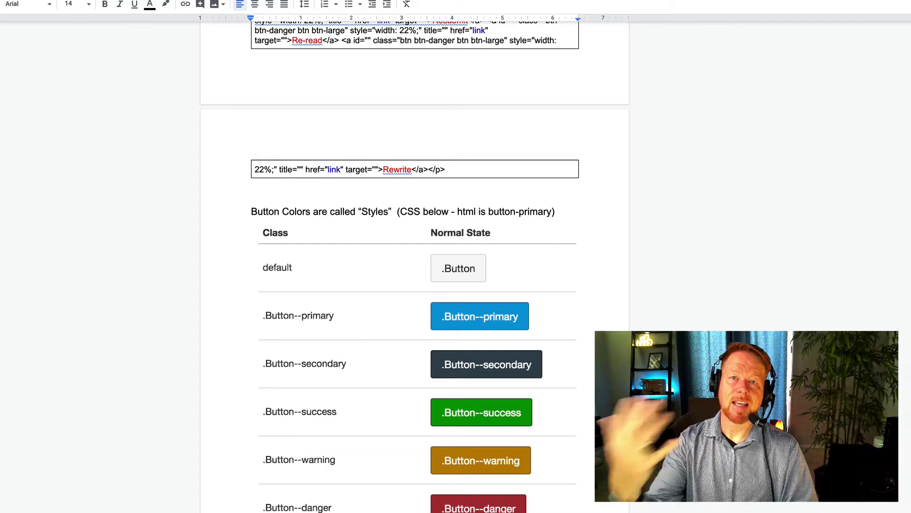
key("ctrl+Home")
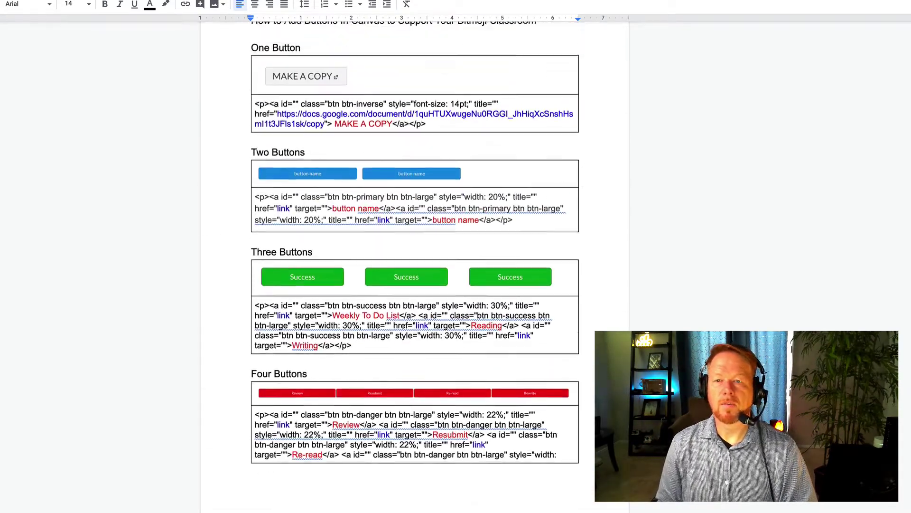
left_click_drag(427, 190, 229, 165)
key("super+c")
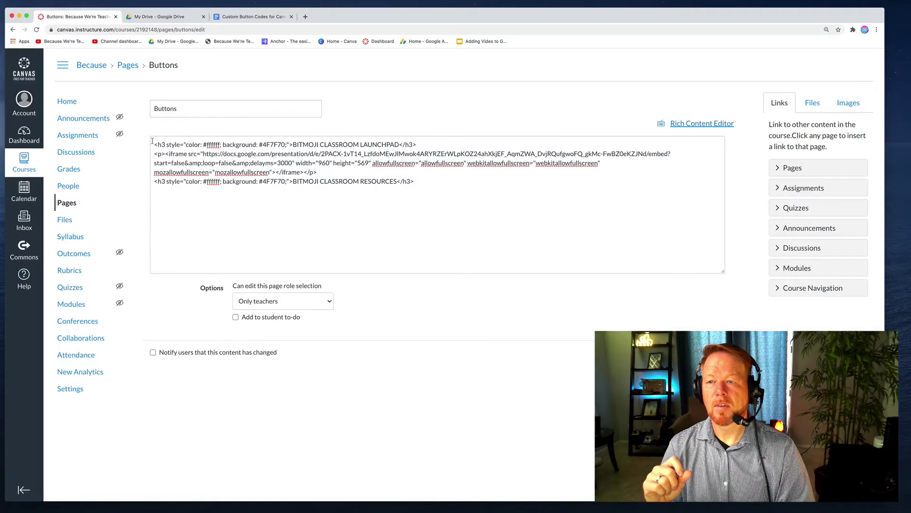
Paste the MAKE A COPY button code above the existing HTML, save, and test the button
left_click(152, 140)
key("Return")
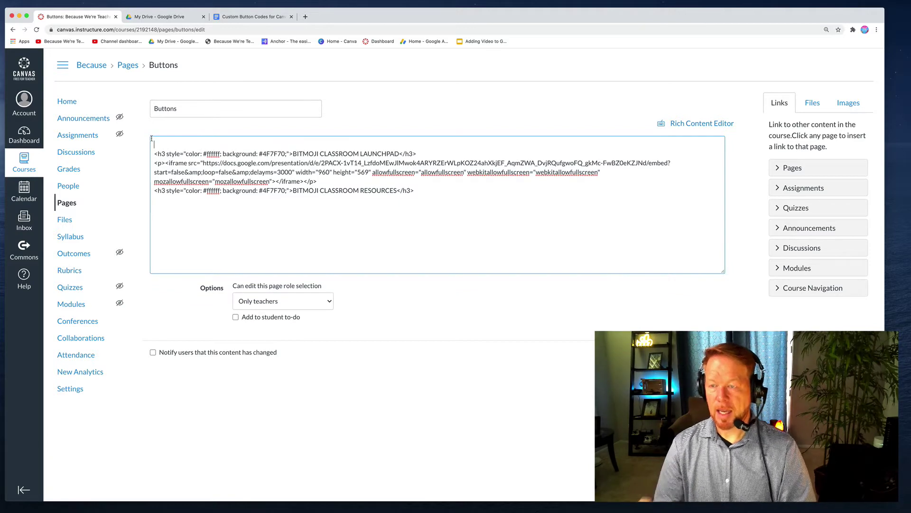
key("super+v")
key("super+z")
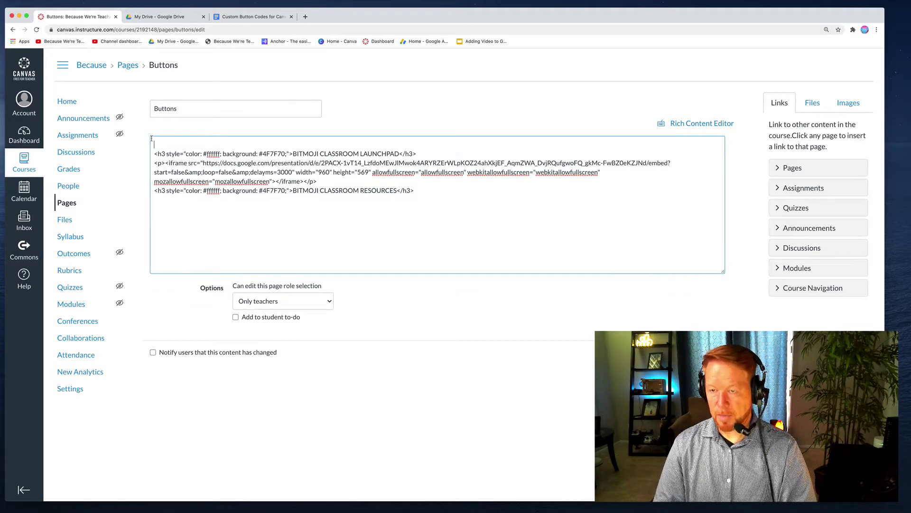
key("super+v")
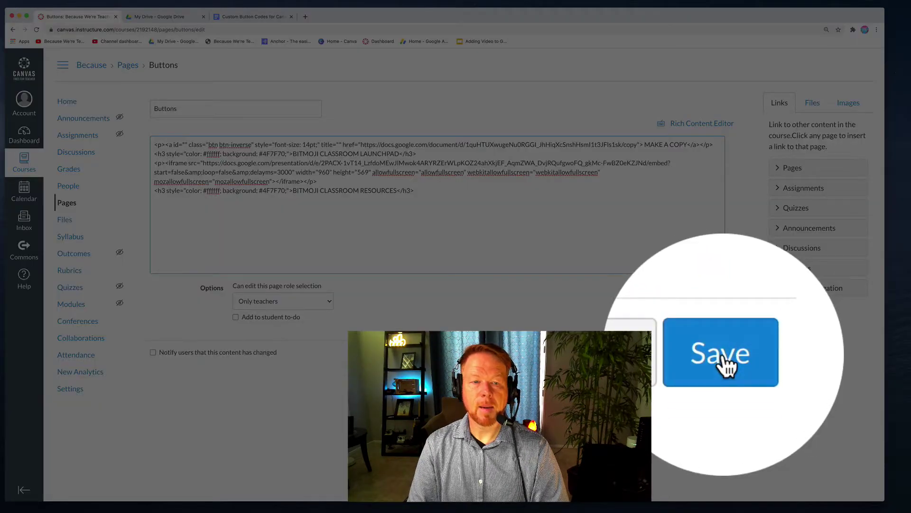
left_click(722, 354)
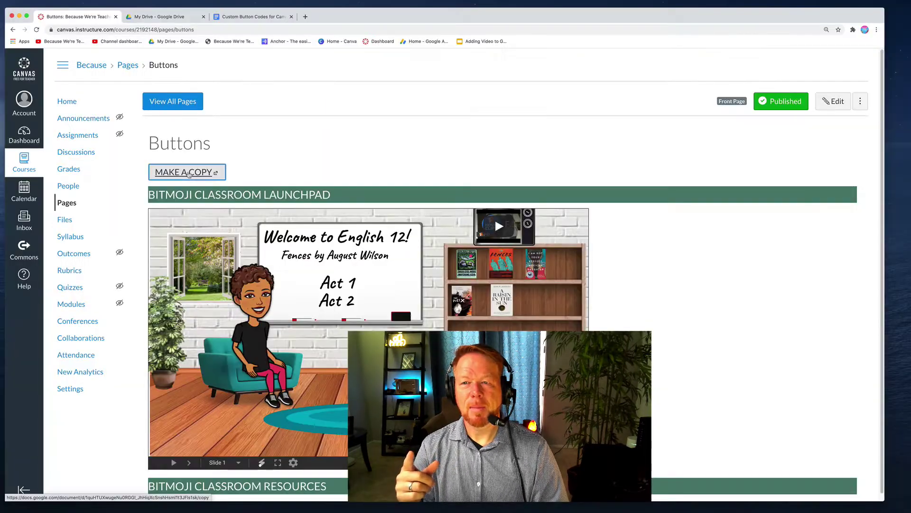
left_click(188, 174)
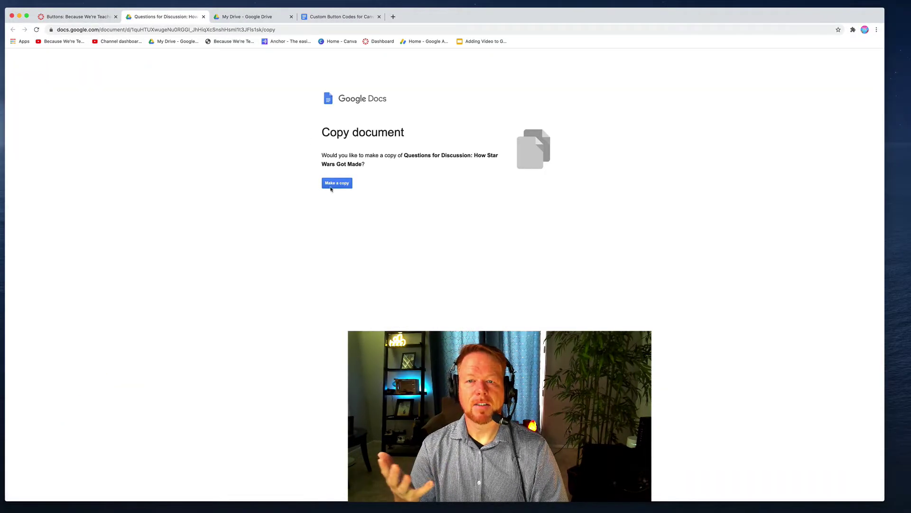
left_click(204, 16)
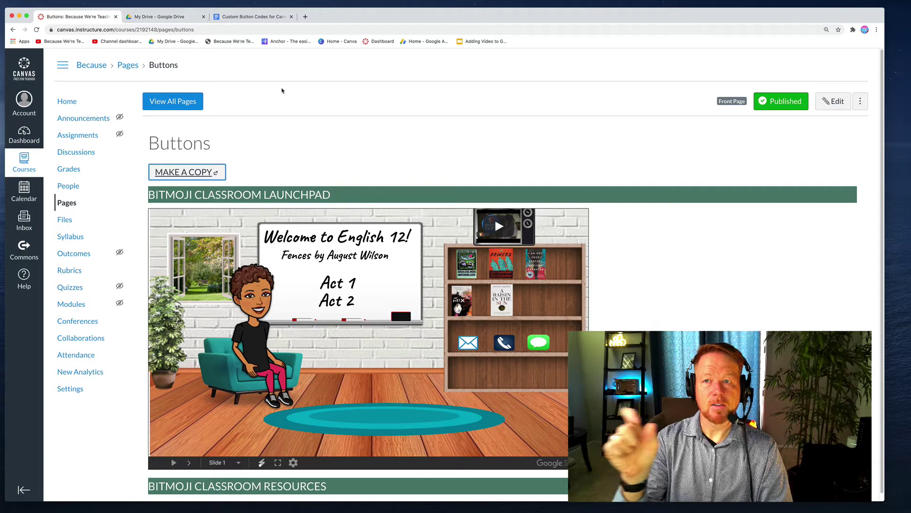
Select the Three Buttons HTML code in the button codes document, then return to the Canvas tab
left_click(251, 17)
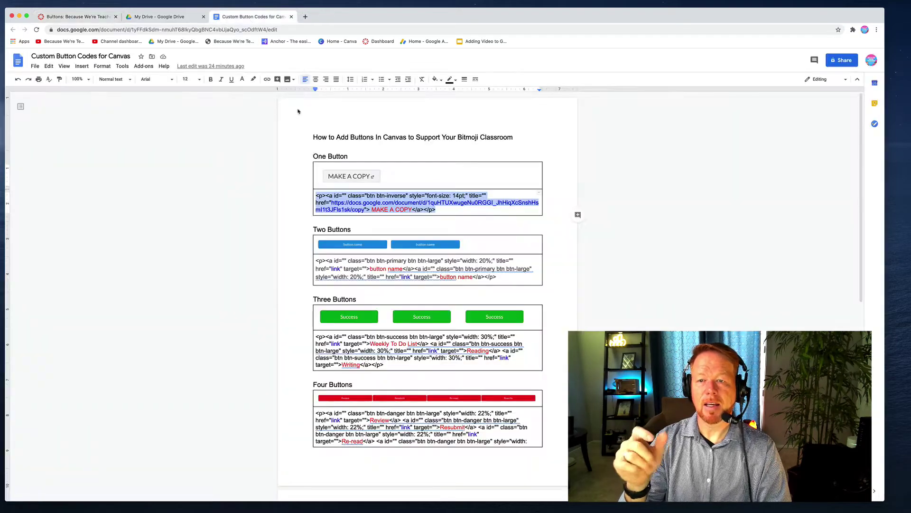
left_click(453, 208)
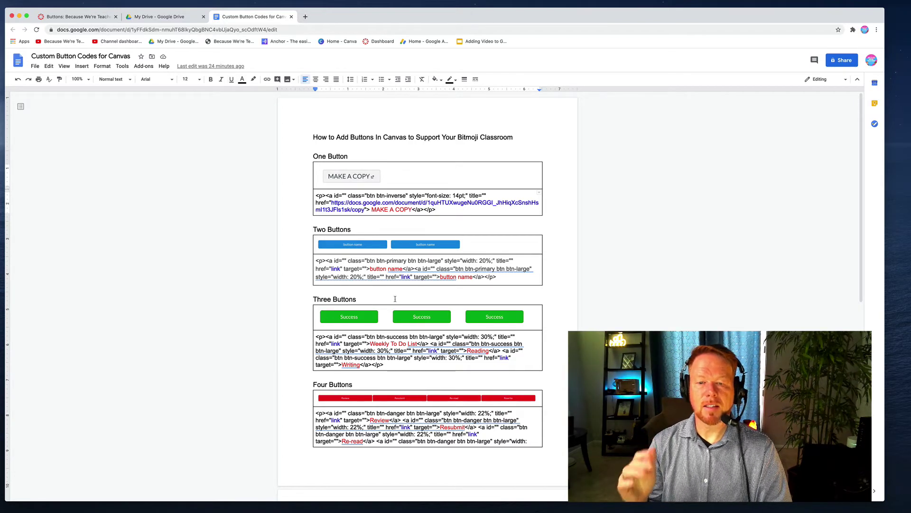
left_click_drag(348, 356, 318, 337)
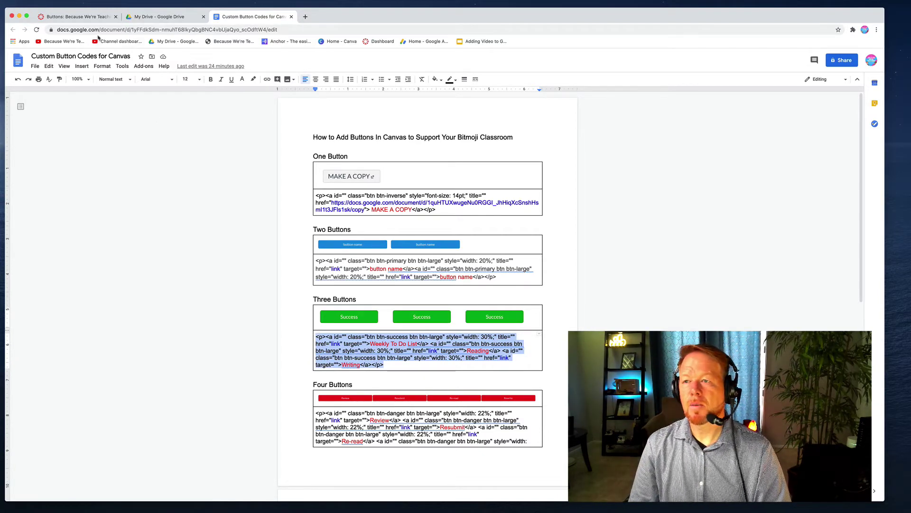
left_click(95, 17)
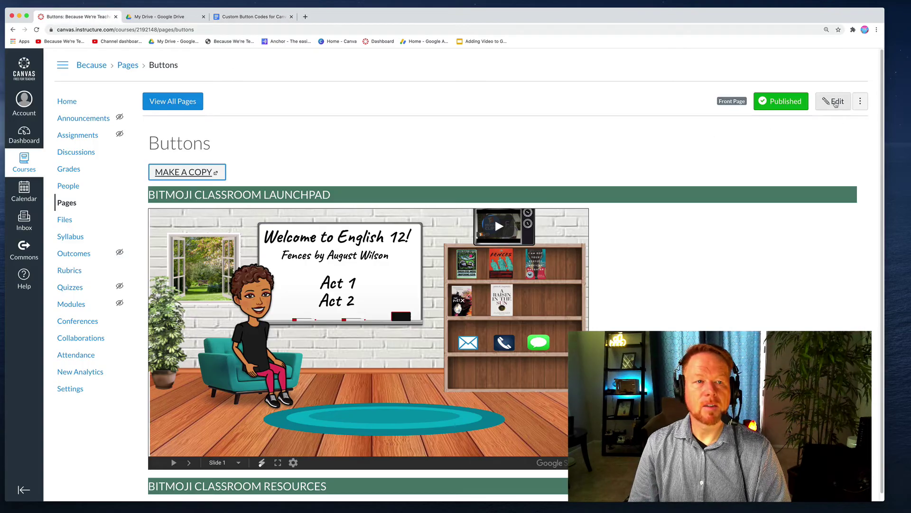
Replace the MAKE A COPY line with the pasted three-green-button code and save the page
left_click(835, 103)
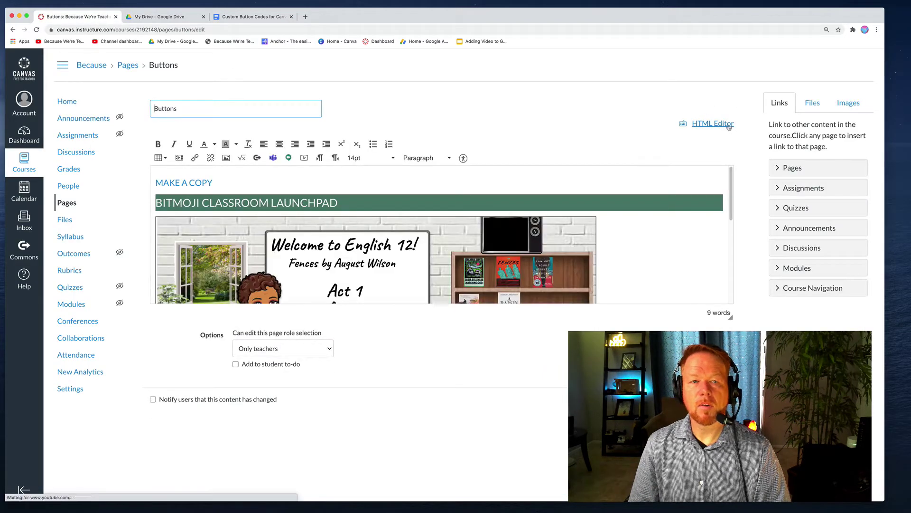
left_click(712, 123)
triple_click(230, 145)
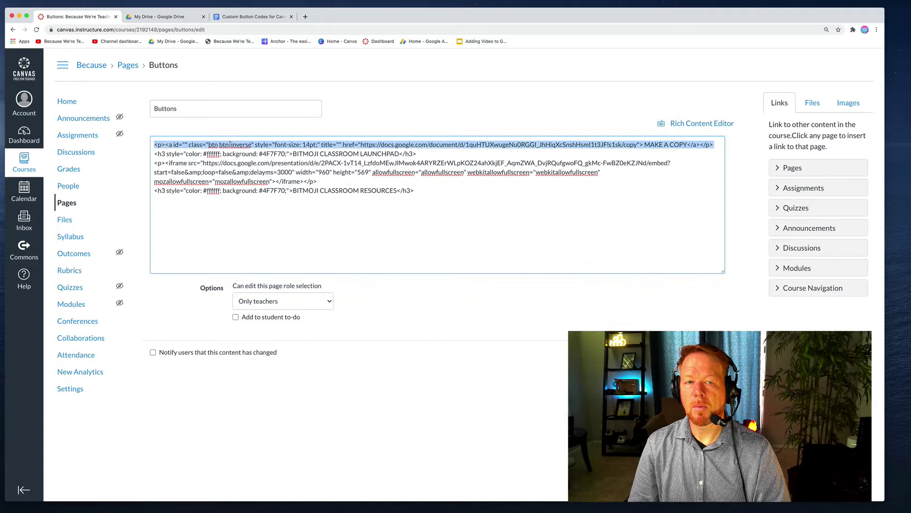
key("BackSpace")
key("Return")
key("Return")
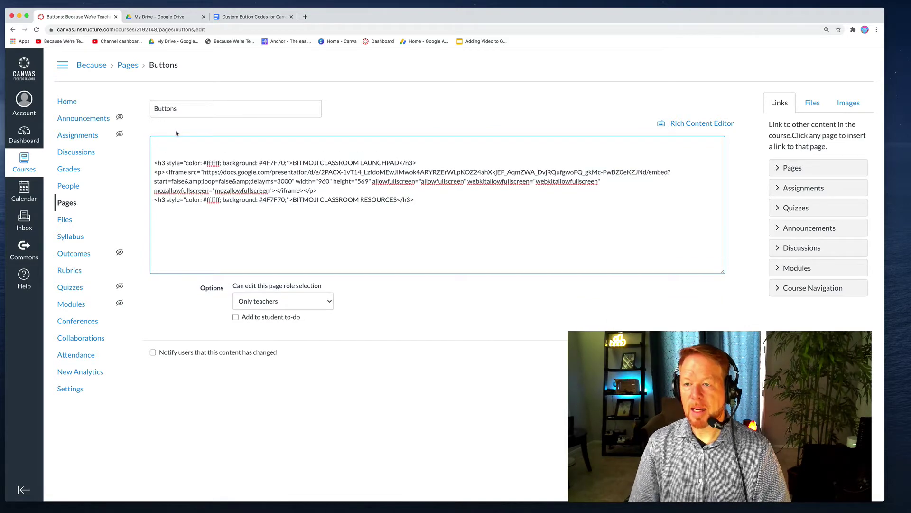
key("super+v")
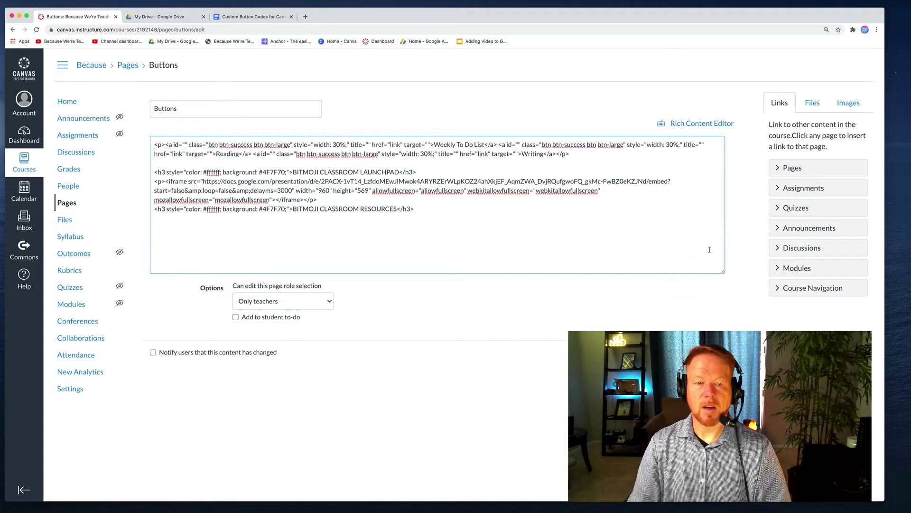
left_click(740, 375)
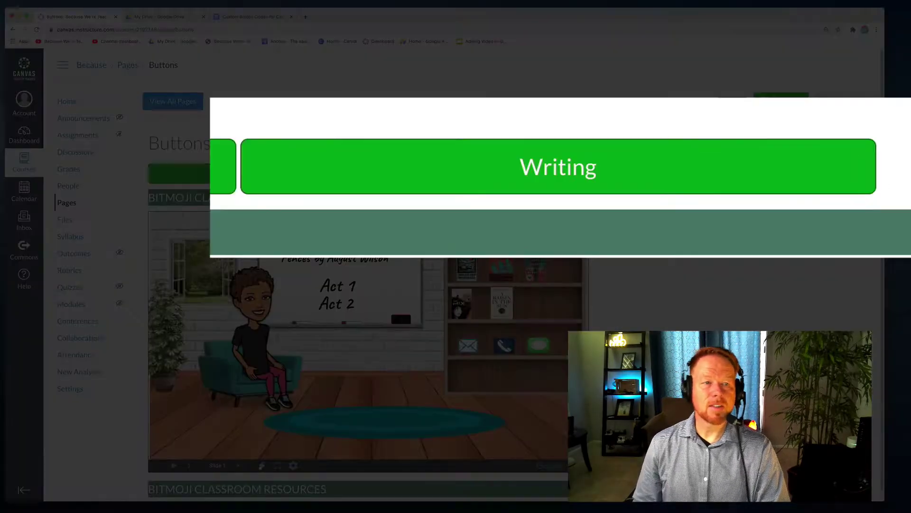
Relabel the 'Weekly To Do List' button as 'Calendar' in the HTML and save
left_click(832, 102)
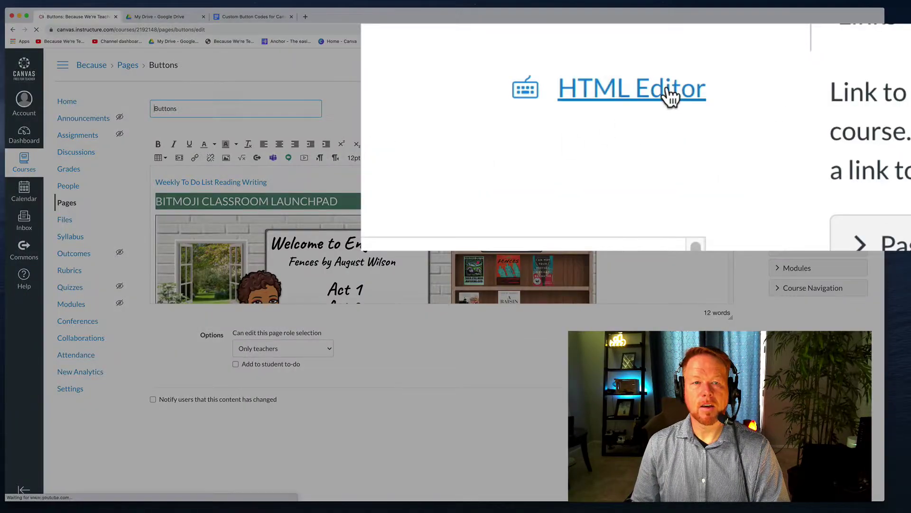
left_click(722, 123)
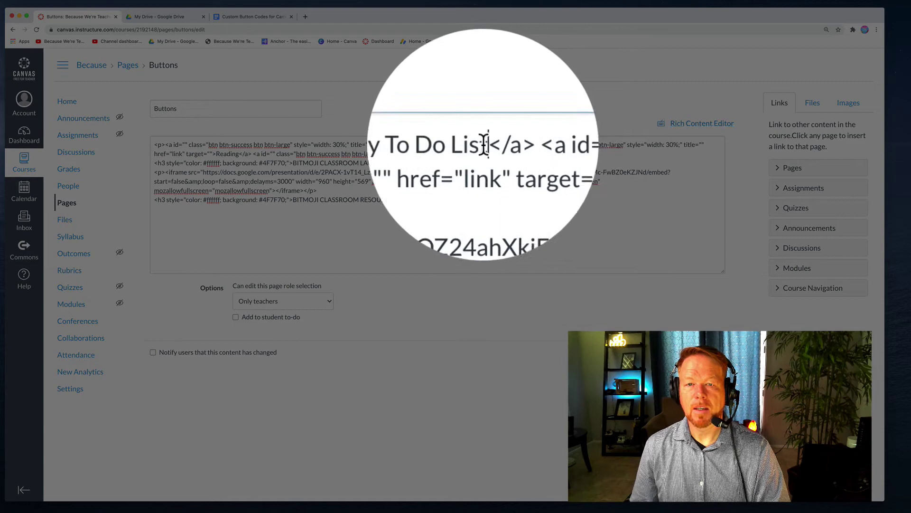
left_click_drag(484, 144, 432, 144)
key("BackSpace")
type("Calendar")
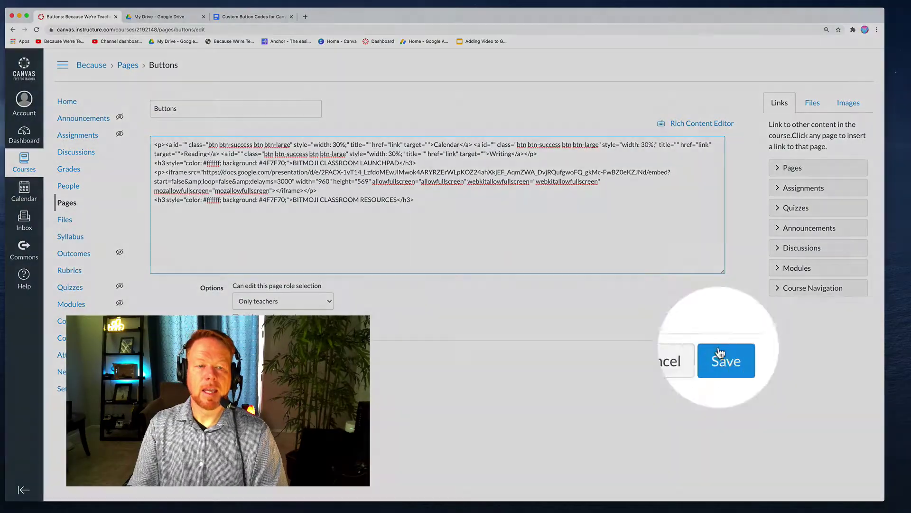
left_click(720, 352)
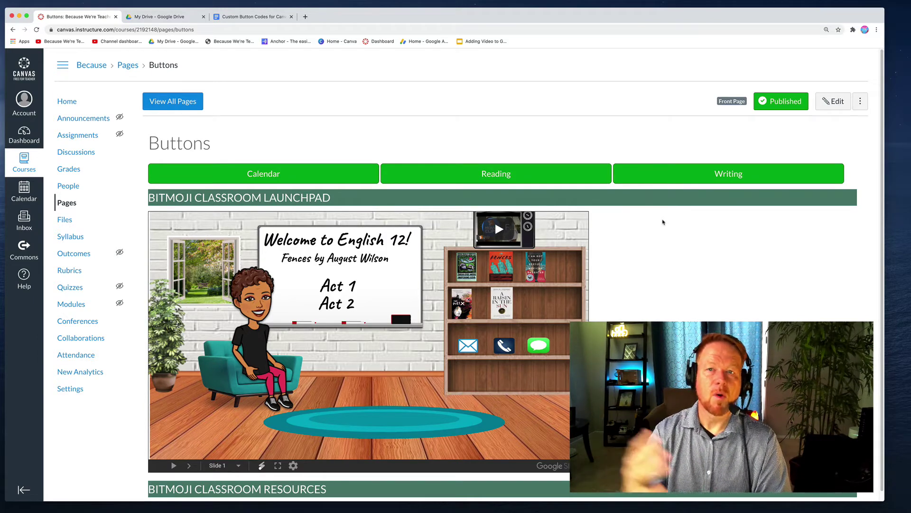
Review the saved Calendar, Reading and Writing green buttons above the Bitmoji classroom launchpad
scroll(662, 221, "down", 1)
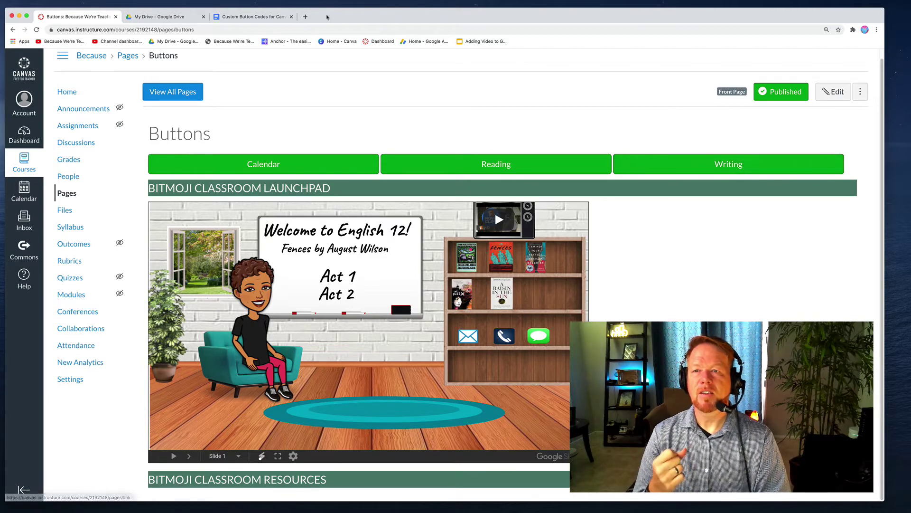
Return to the button codes document and browse its 20%, 30% and 22% width button rows
left_click(251, 17)
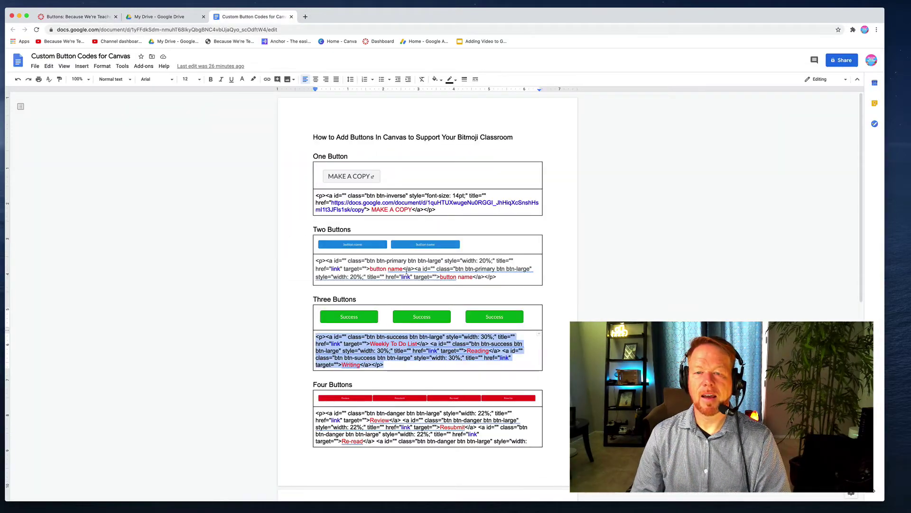
scroll(406, 271, "up", 5)
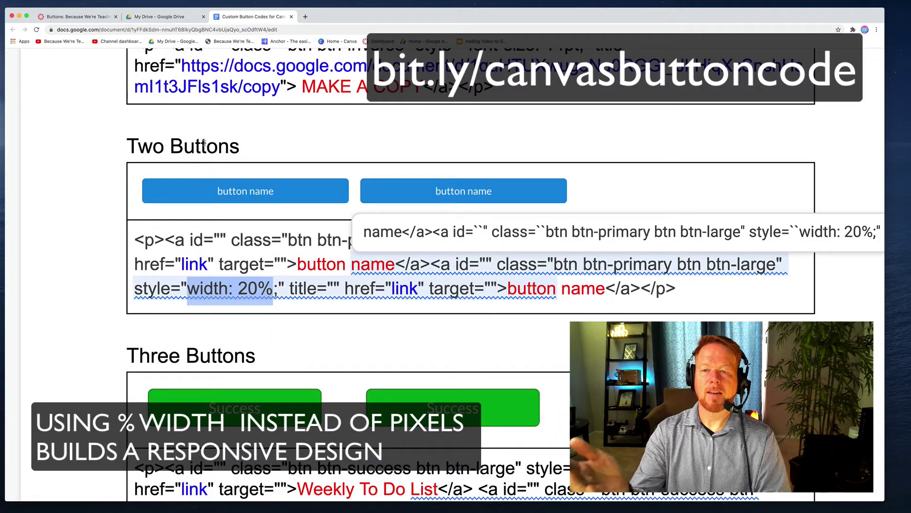
scroll(246, 277, "down", 10)
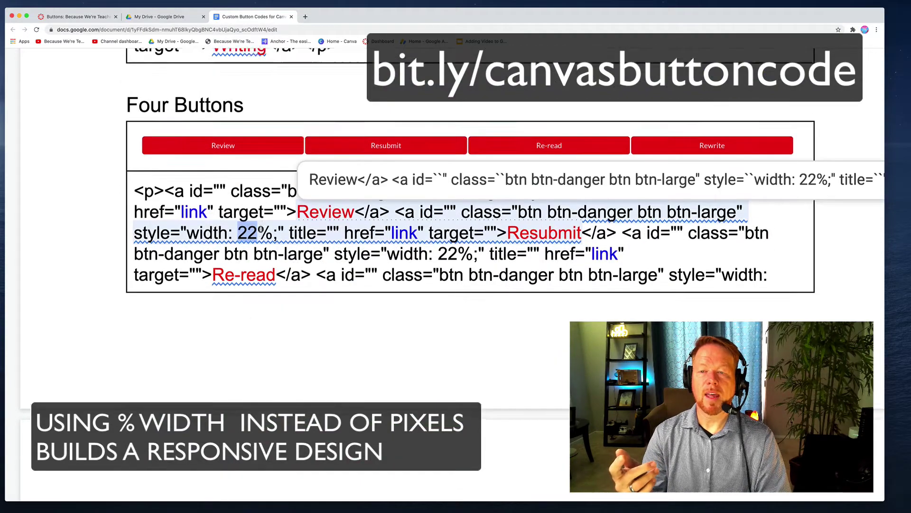
scroll(261, 228, "up", 5)
scroll(261, 228, "up", 3)
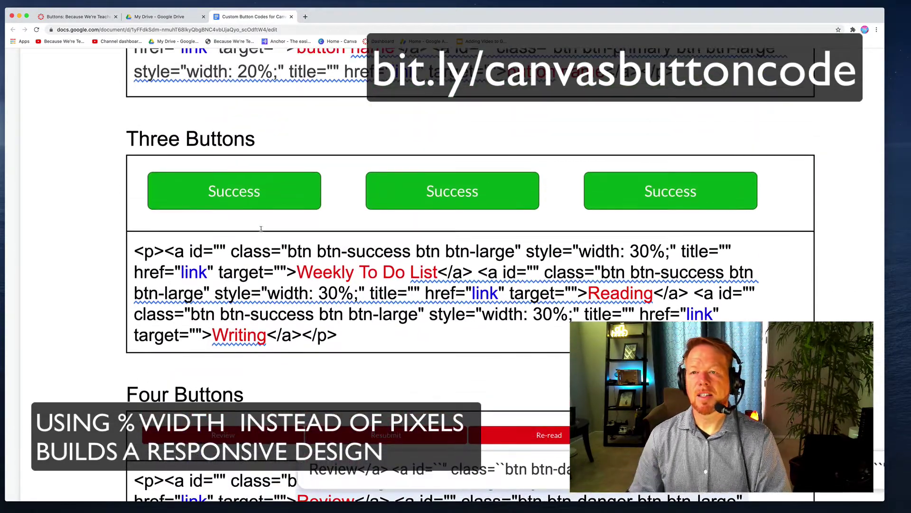
scroll(260, 229, "down", 5)
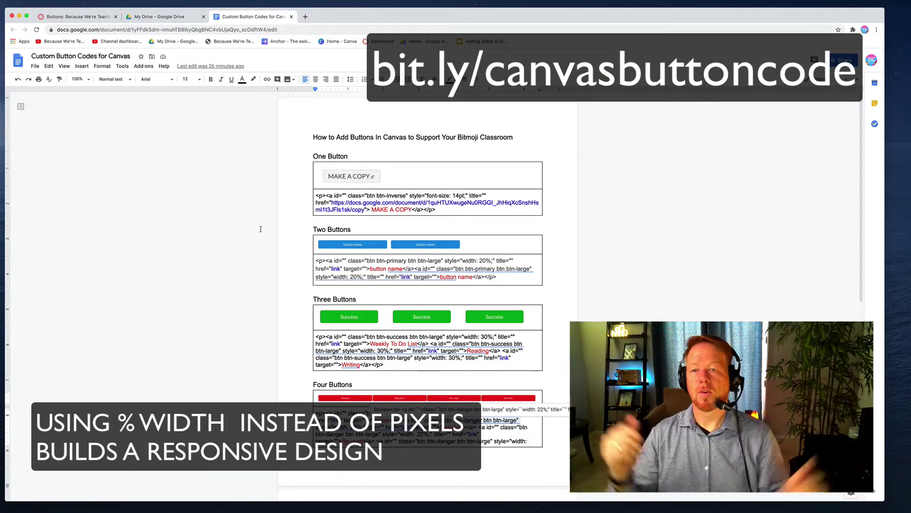
Open the Buttons page for editing and copy the four red buttons code from the Doc
left_click(76, 17)
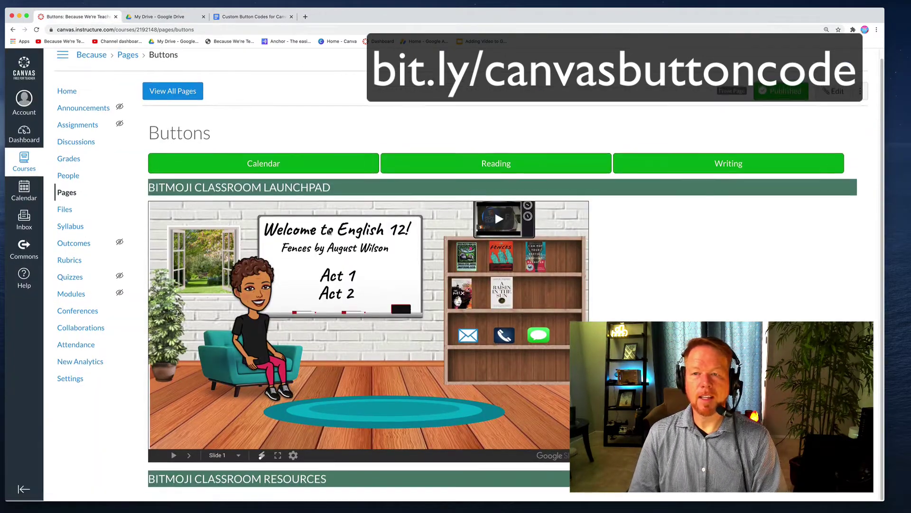
key("super+r")
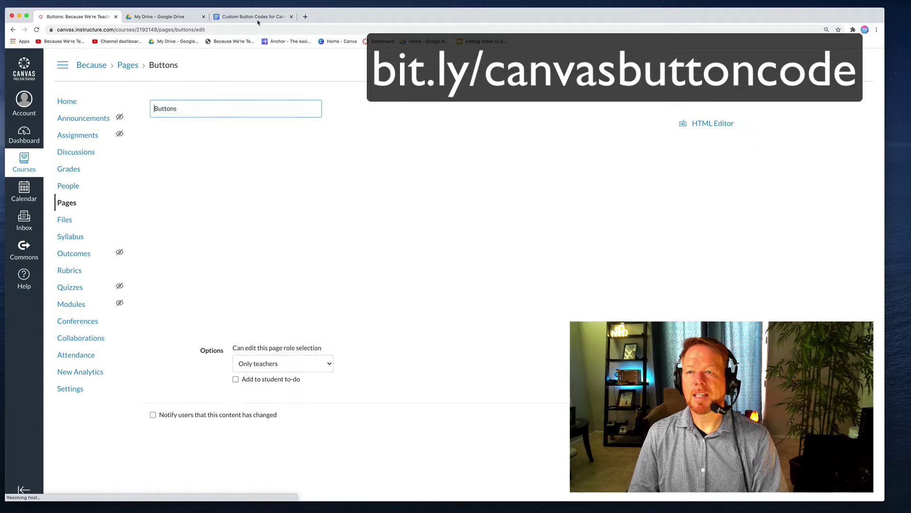
left_click(257, 17)
scroll(380, 184, "down", 5)
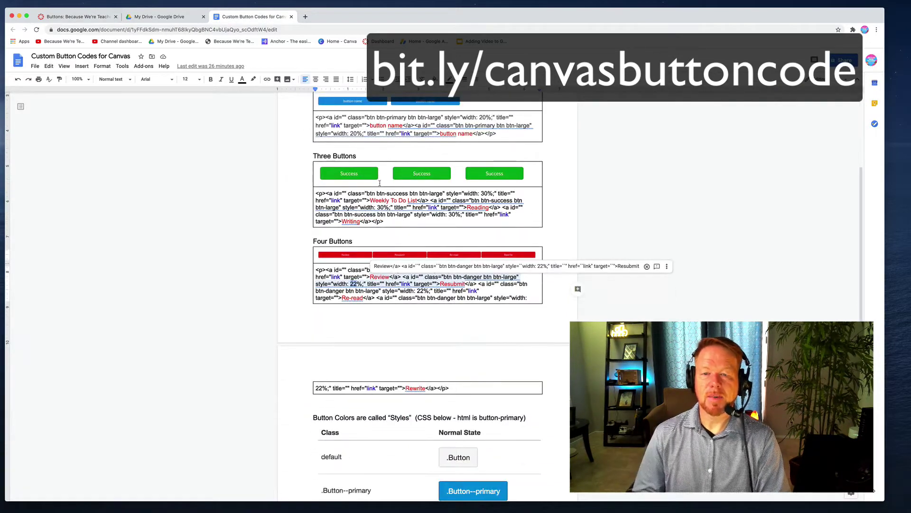
scroll(527, 296, "down", 1)
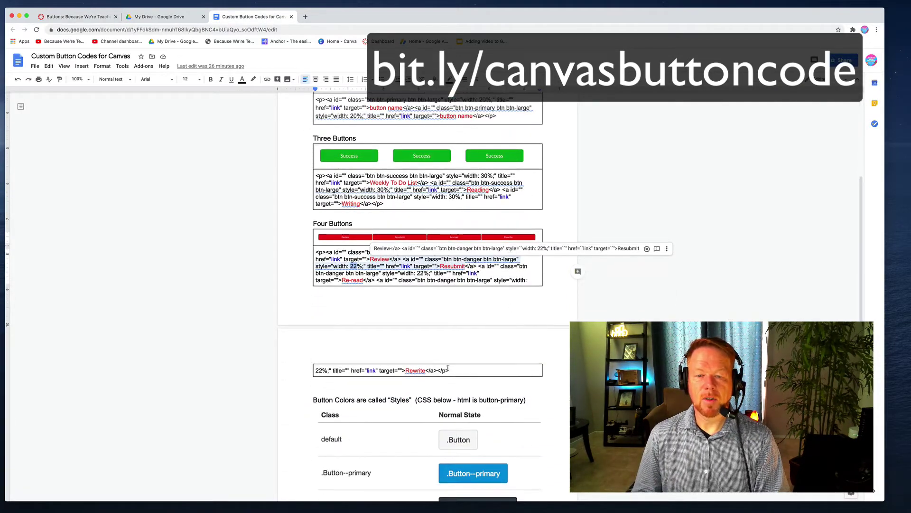
left_click_drag(448, 368, 312, 257)
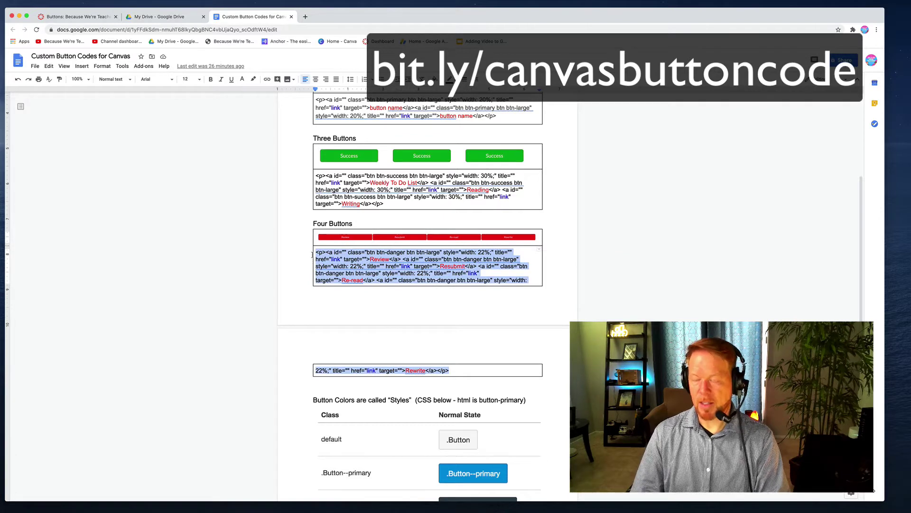
Paste the four red buttons code into the HTML editor after the resources heading
left_click(89, 17)
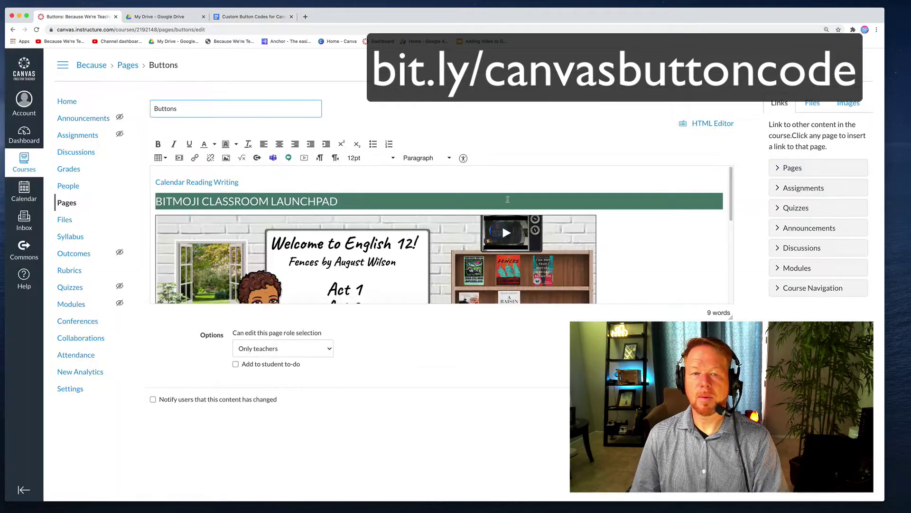
left_click(698, 123)
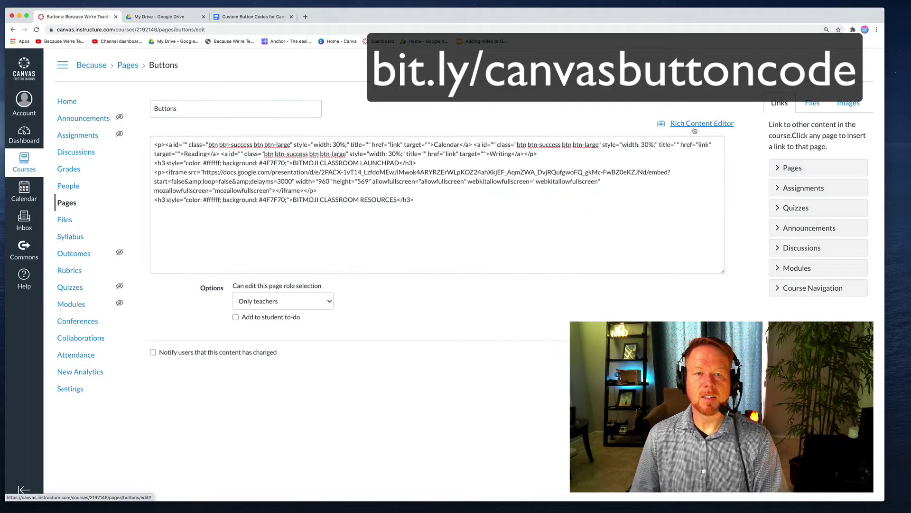
left_click(430, 204)
type("<p><a id=\"\" class=\"btn btn-danger btn btn-large\" style=\"width: 22%;\" title=\"\" href=\"link\" target=\"\">Review</a> <a id=\"\" class=\"btn btn-danger btn btn-large\" style=\"width: 22%;\" title=\"\" href=\"link\" target=\"\">Resubmit</a> <a id=\"\" class=\"btn btn-danger btn btn-large\" style=\"width: 22%;\" title=\"\" href=\"link\" target=\"\">Re-read</a> <a id=\"\" class=\"btn btn-danger btn btn-large\" style=\"width: 22%;\" title=\"\" href=\"link\" target=\"\">Rewrite</a></p>")
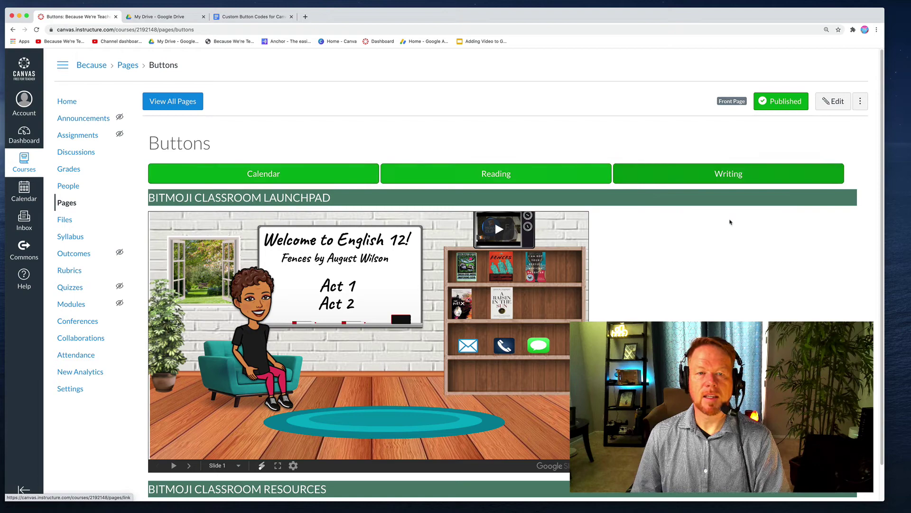
scroll(730, 222, "down", 2)
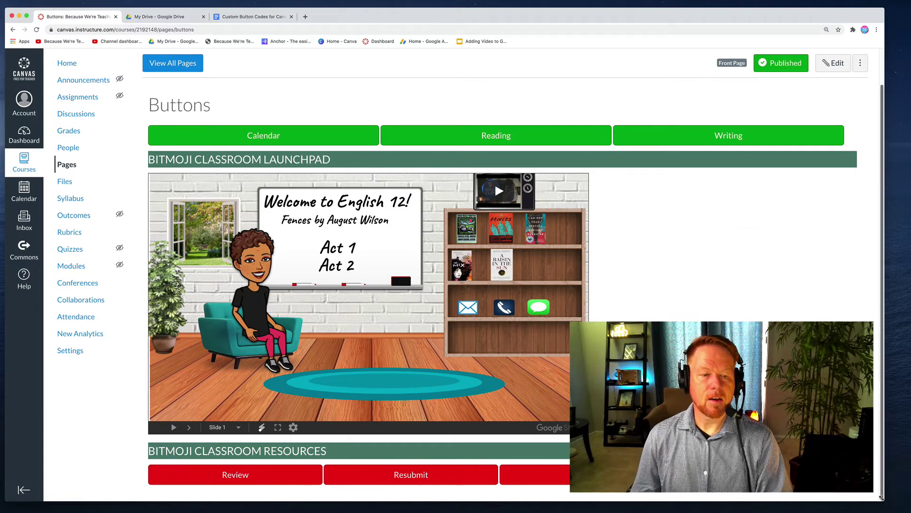
left_click_drag(881, 497, 317, 512)
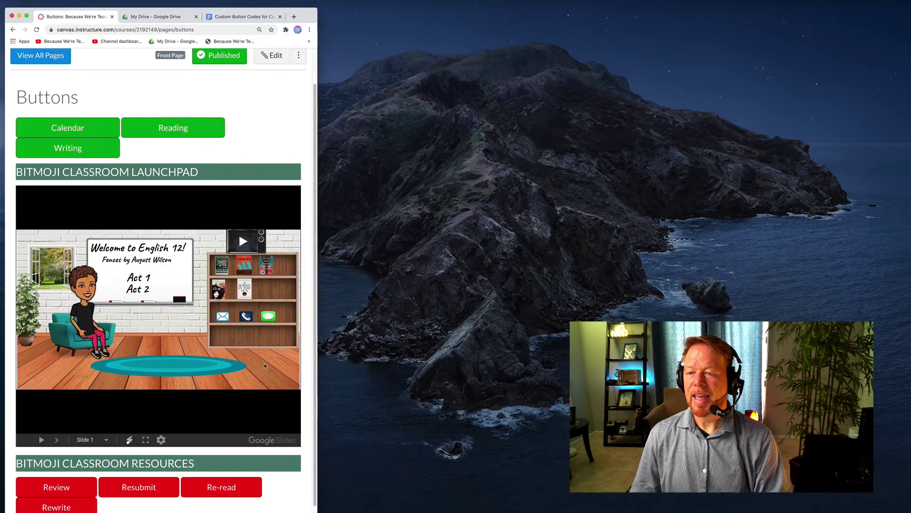
scroll(265, 366, "down", 1)
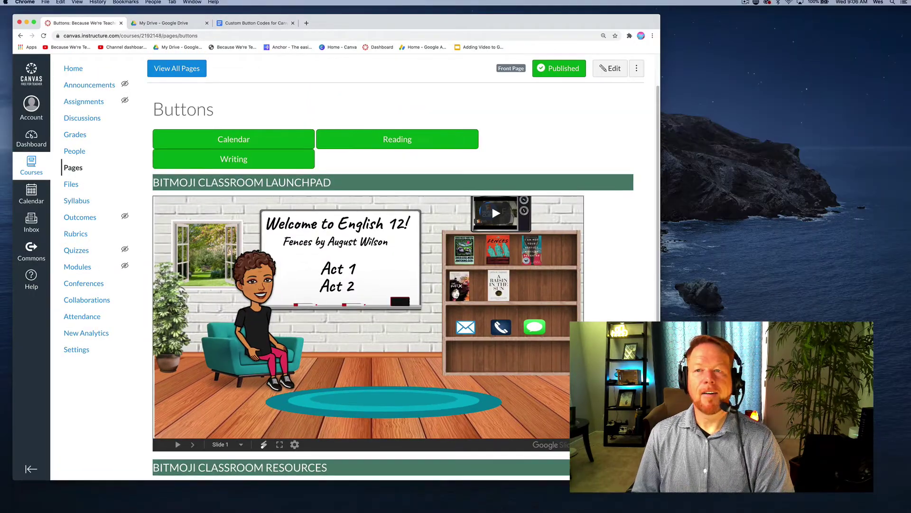
left_click_drag(507, 472, 318, 512)
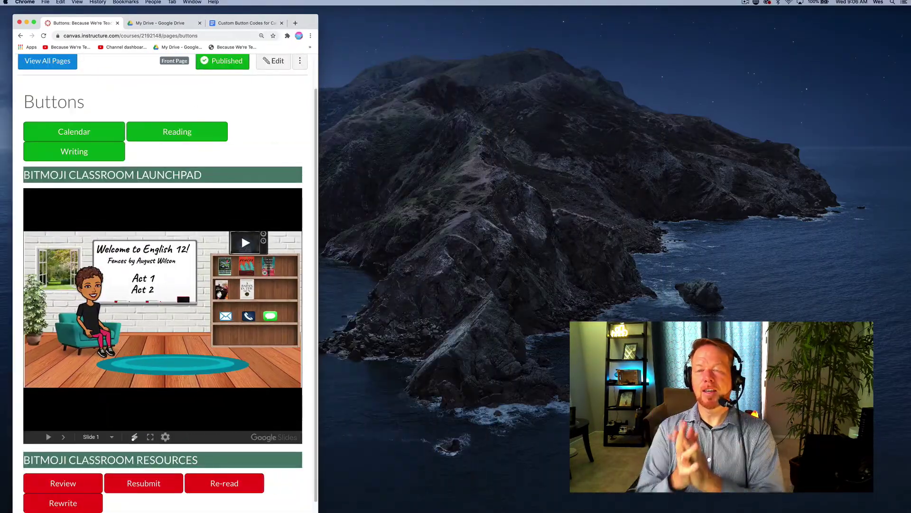
scroll(266, 365, "down", 1)
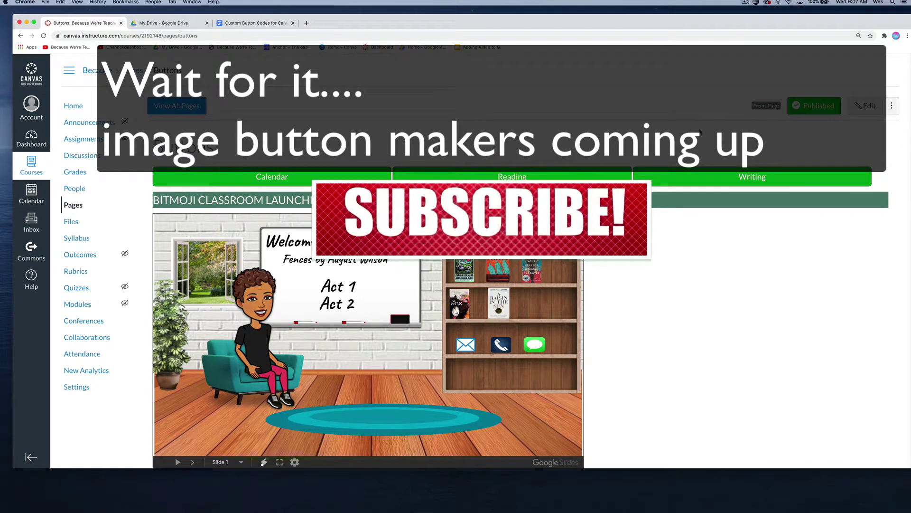
Load the dabuttonfactory.com free CTA button generator in a new tab
left_click(745, 3)
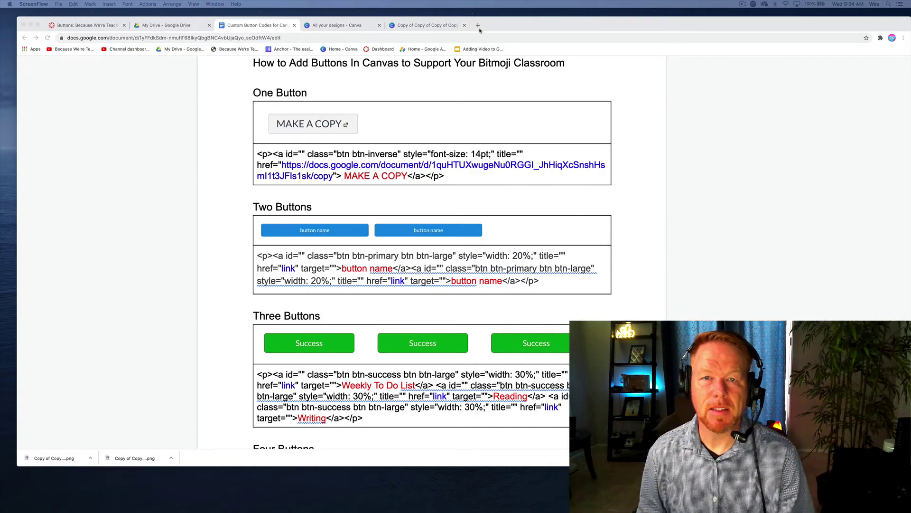
left_click(479, 30)
type("da")
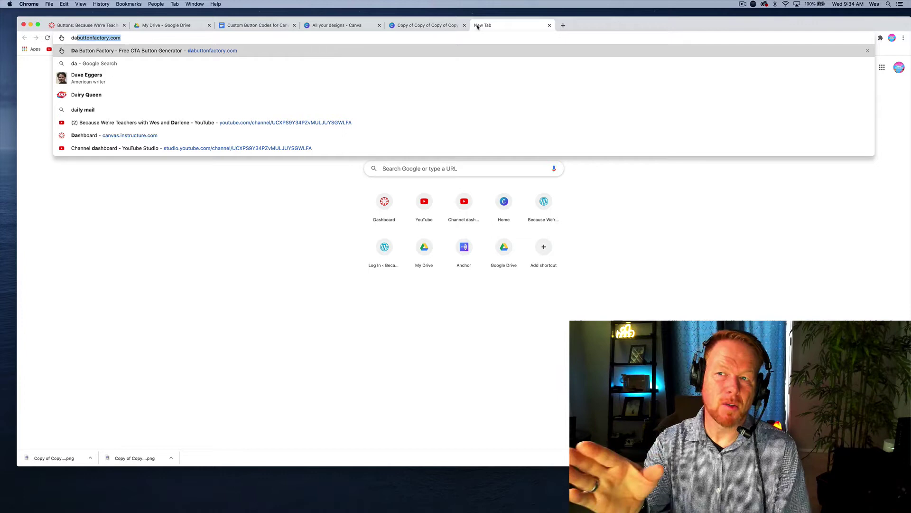
key("Return")
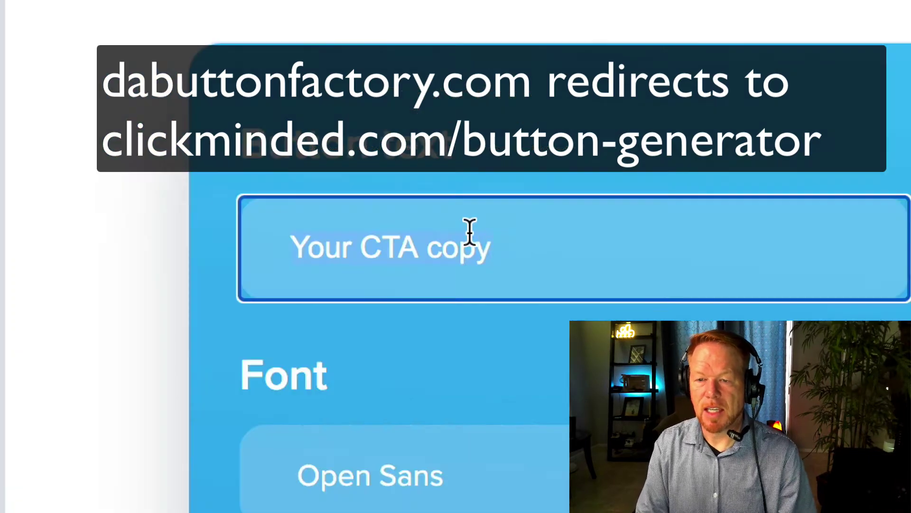
Replace the generator's sample button text with 'canvas button'
type("can")
key("ctrl+a")
key("BackSpace")
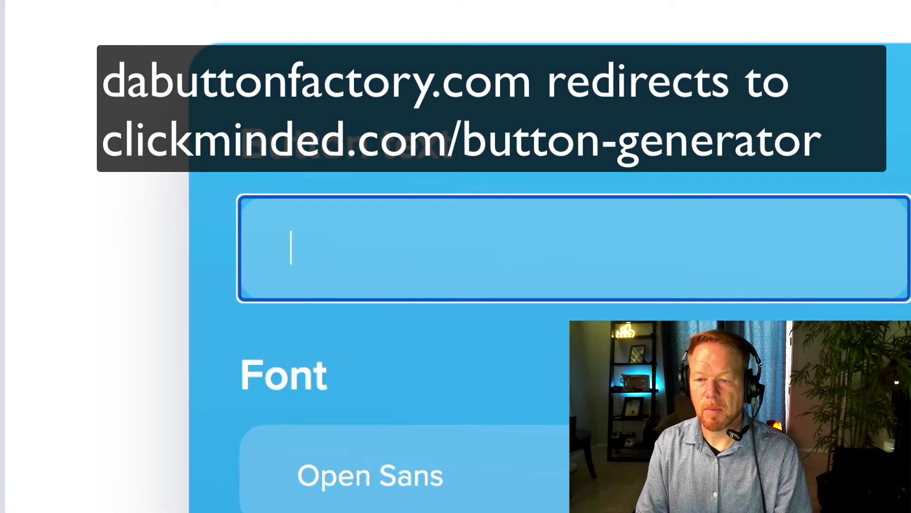
type("canvas butto")
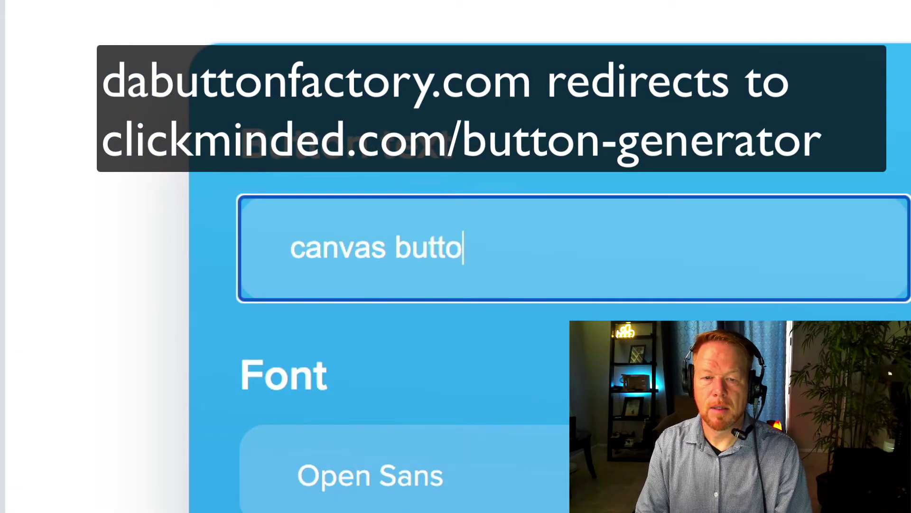
type("n")
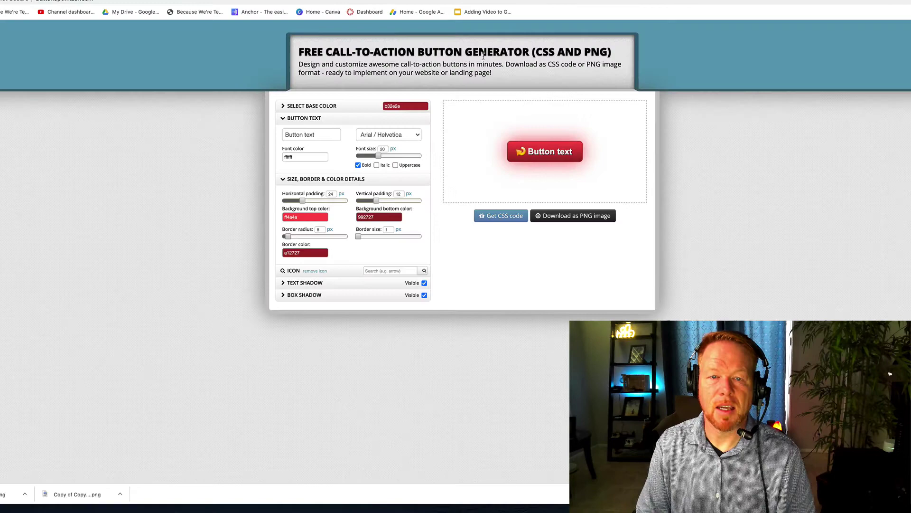
Replace ButtonOptimizer's default button text with 'canvas button'
triple_click(322, 133)
type("canva")
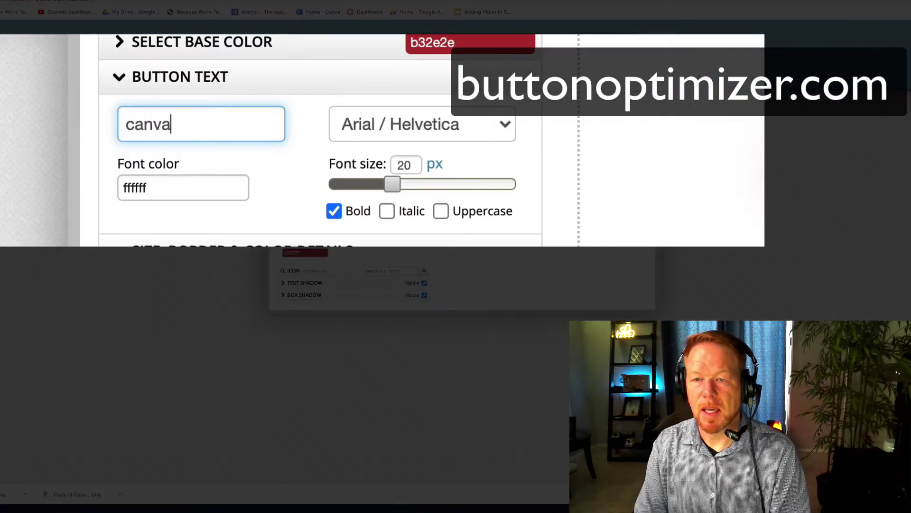
type("s button")
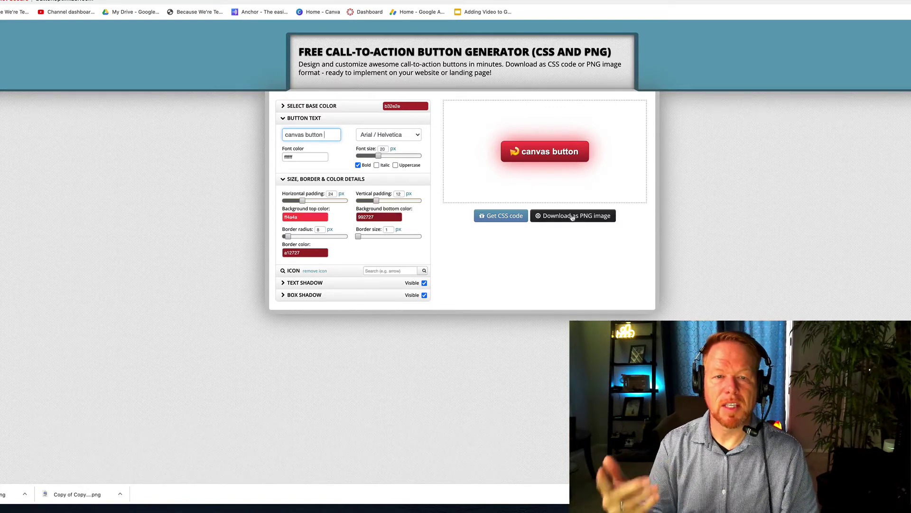
Load Google Drive in a new tab and create a new Google Drawings file
key("ctrl+t")
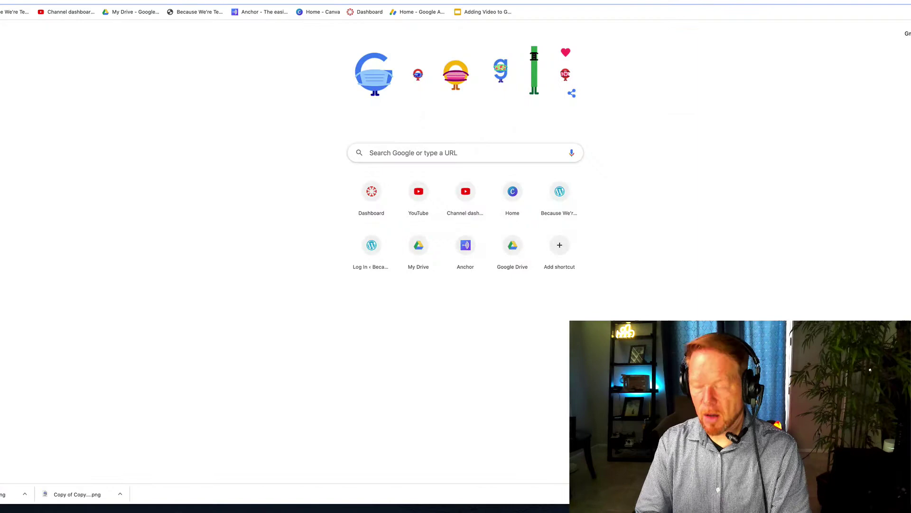
type("d")
key("Return")
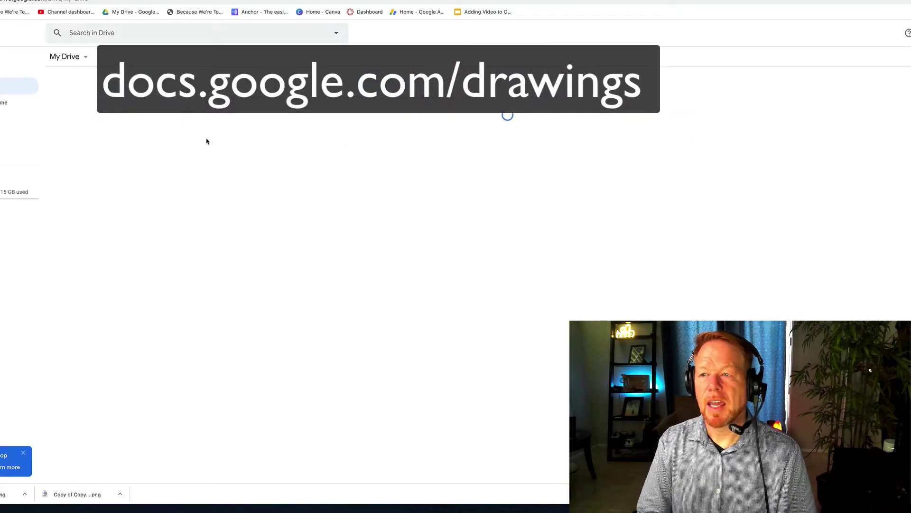
left_click(53, 95)
key("Escape")
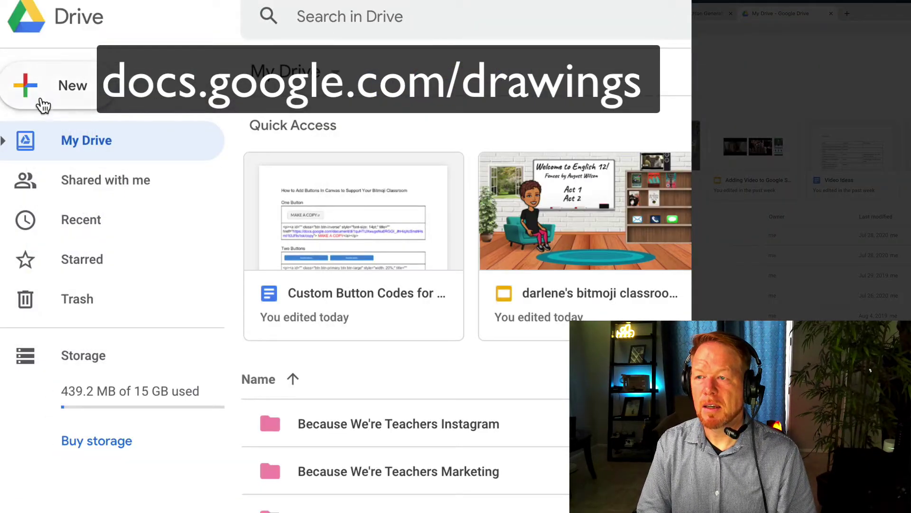
left_click(44, 106)
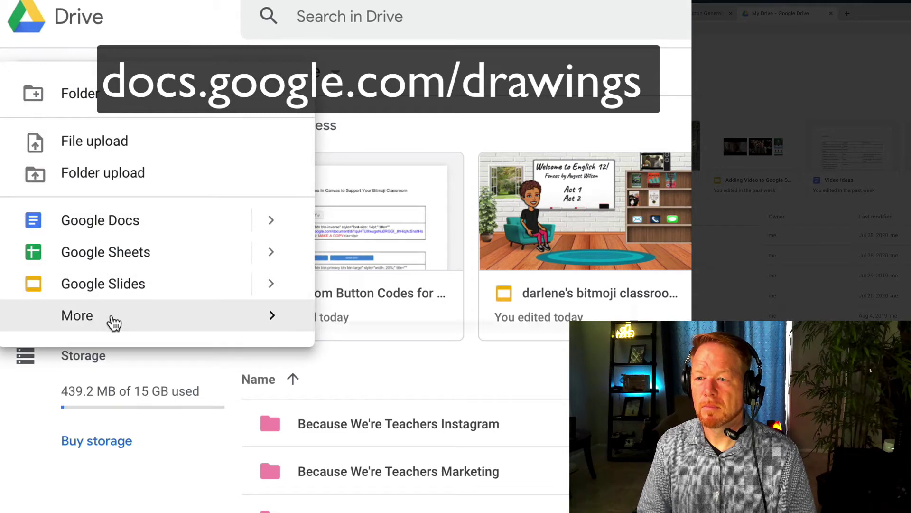
mouse_move(114, 322)
left_click(408, 375)
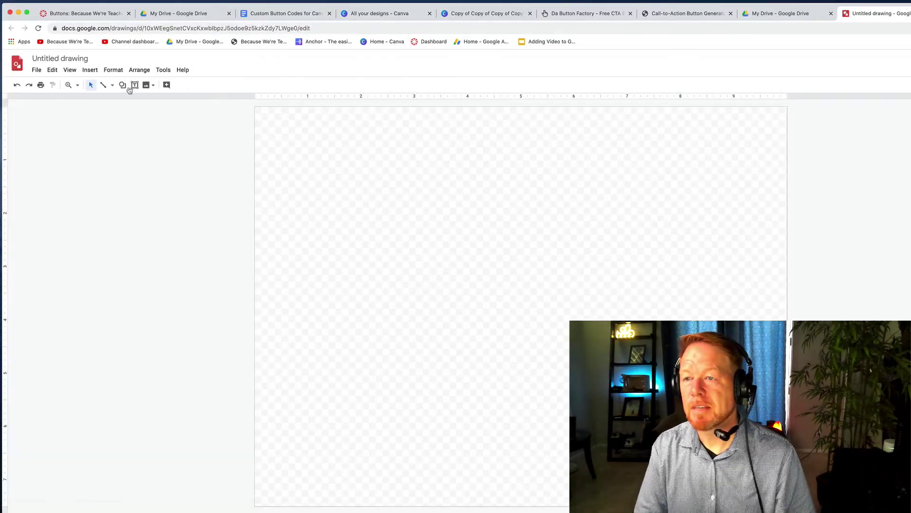
Draw a rectangle in the upper middle of the drawing canvas
left_click(123, 85)
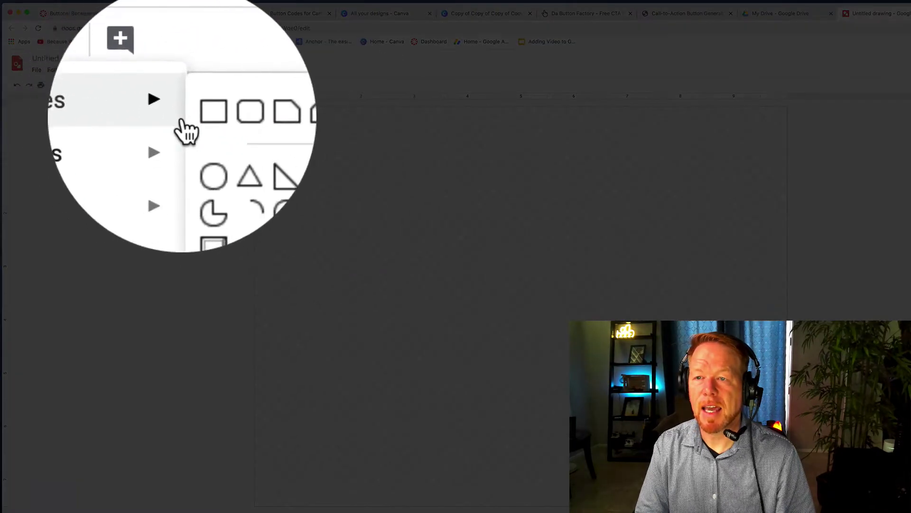
left_click(192, 102)
left_click_drag(351, 185, 524, 251)
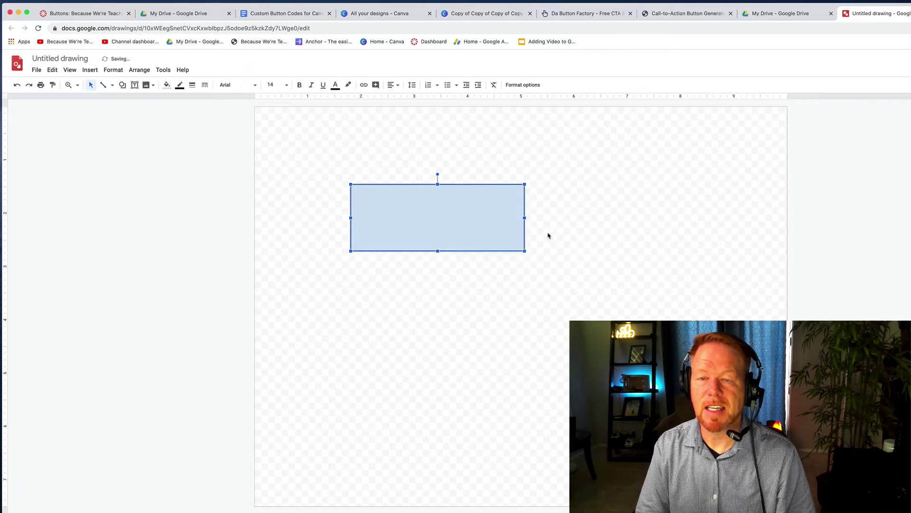
left_click(565, 207)
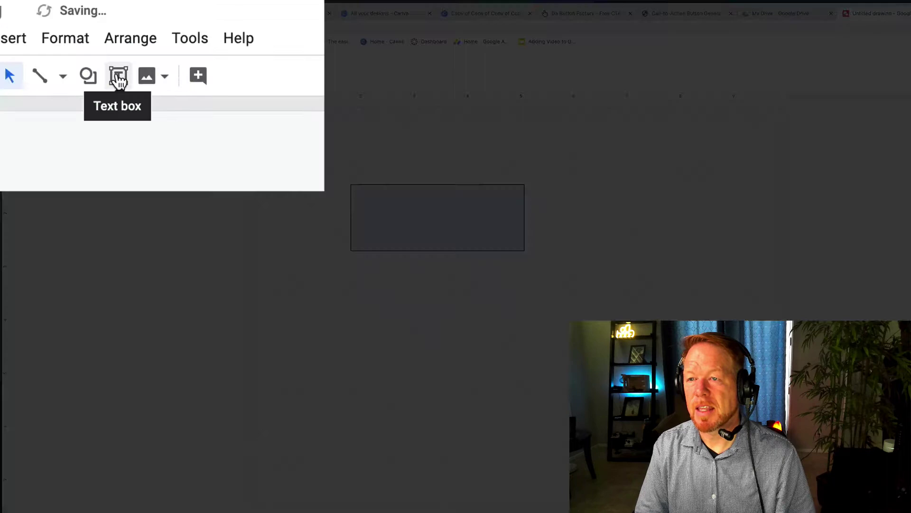
Add a text box reading 'Canvas Button' inside the rectangle
left_click(135, 84)
left_click_drag(370, 212, 500, 246)
type("C")
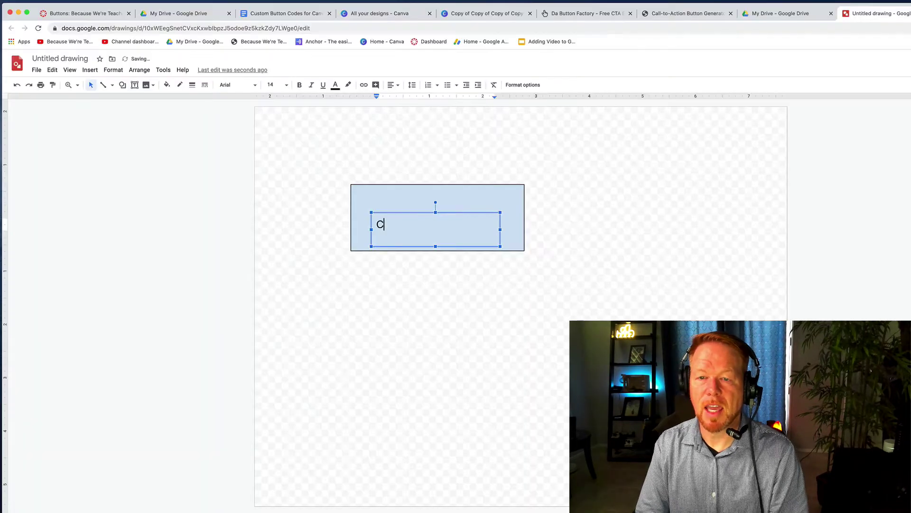
type("anvas Button")
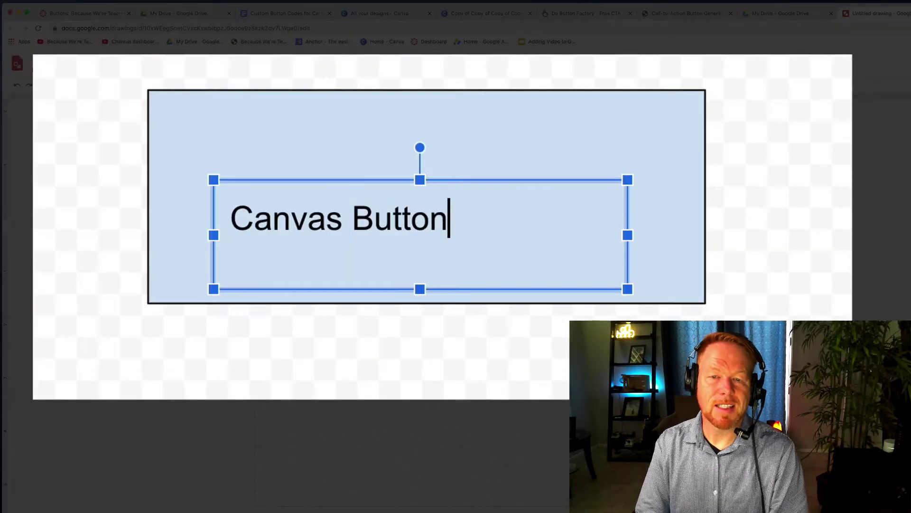
left_click(780, 171)
left_click(433, 189)
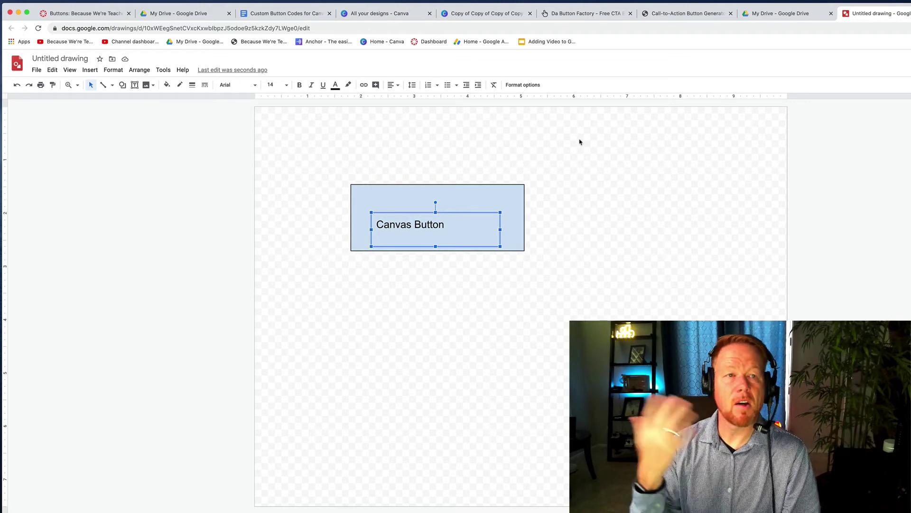
Load canva.com in a new tab and search its templates for 'button'
key("super+t")
type("c")
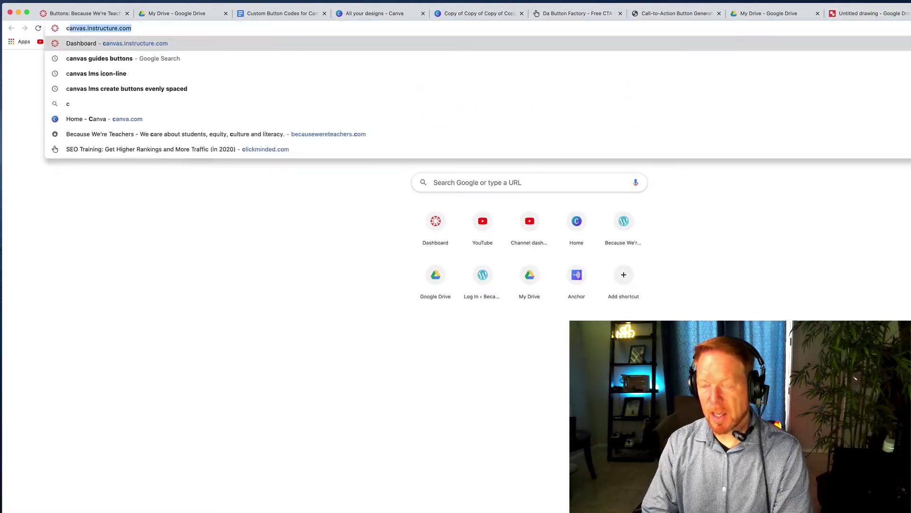
type("anva.")
key("Return")
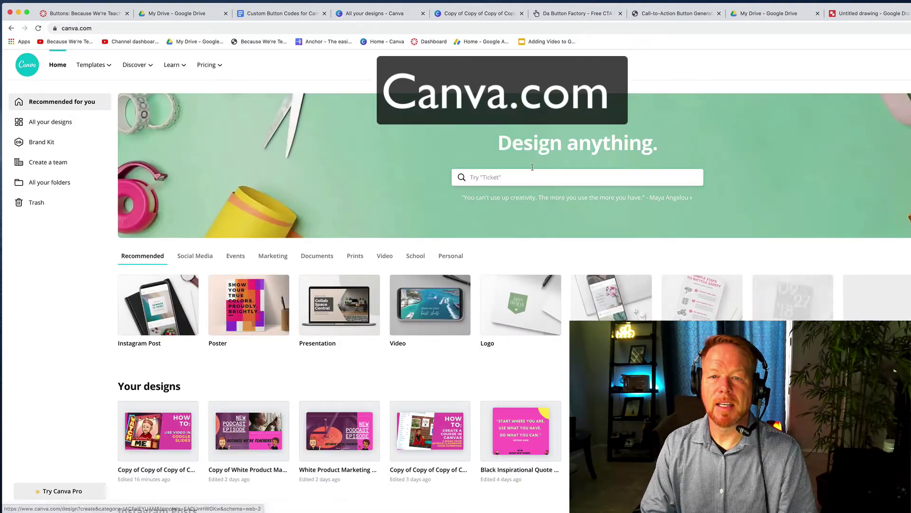
left_click(532, 176)
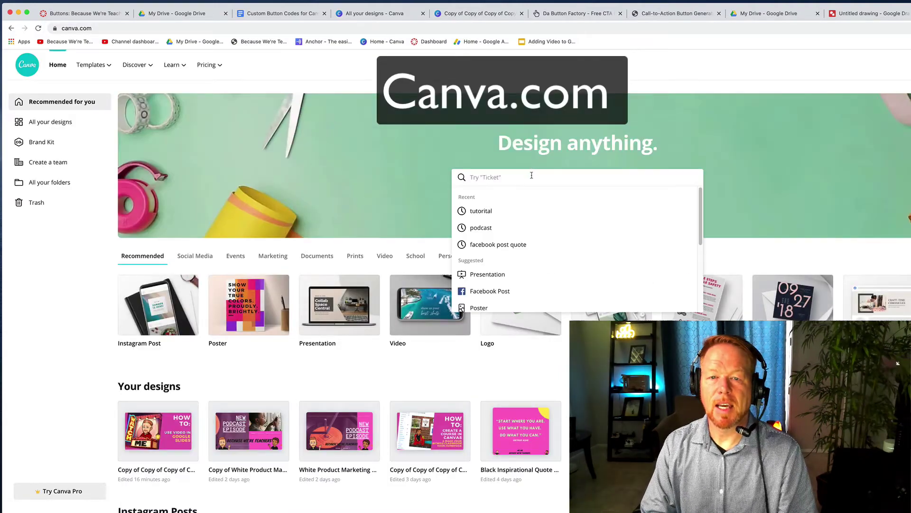
type("bu")
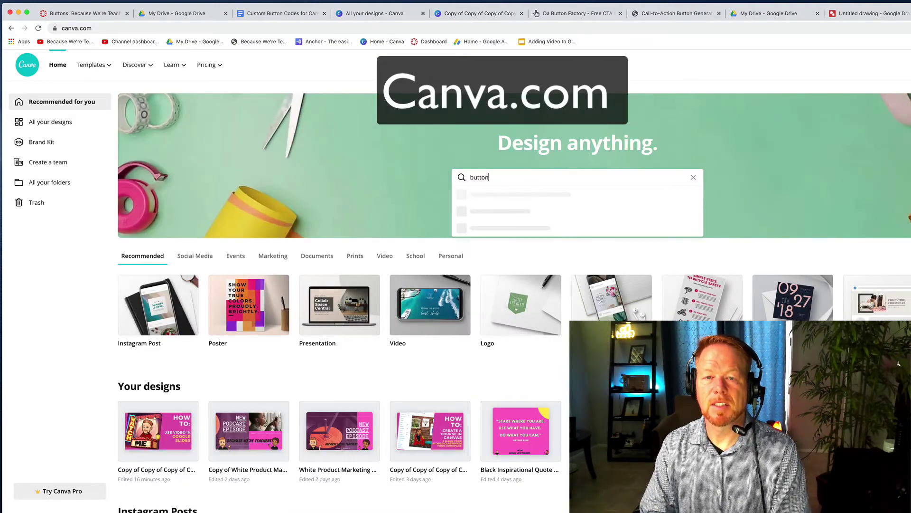
type("tton")
key("Return")
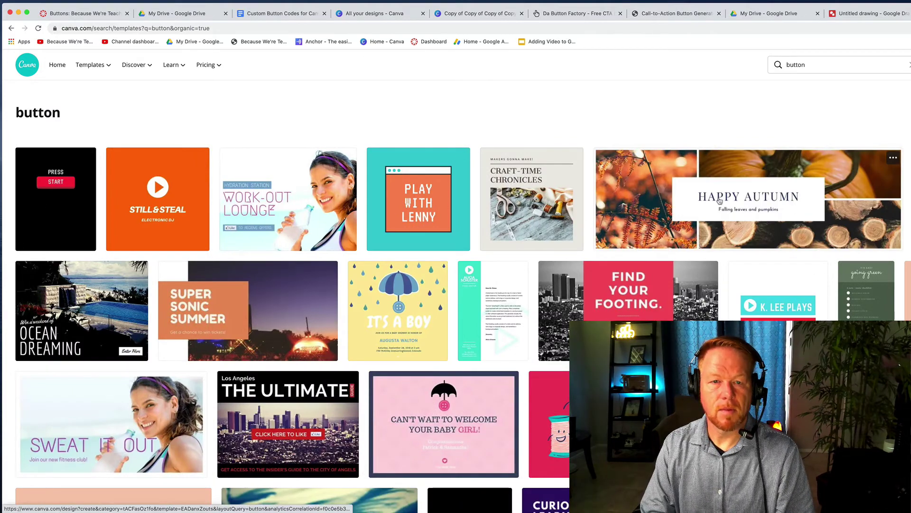
Open the Press Start template and change its START text to 'CANVAS BUTTON' on one line
left_click(79, 220)
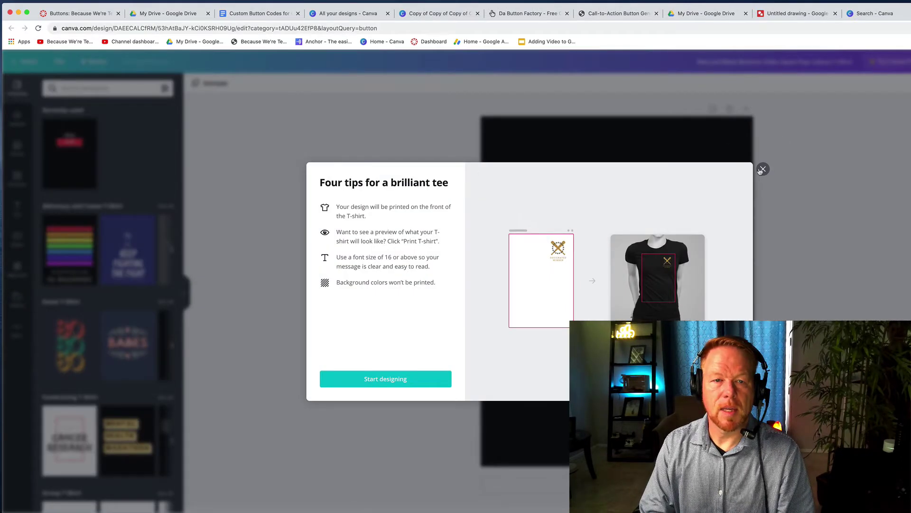
left_click(762, 169)
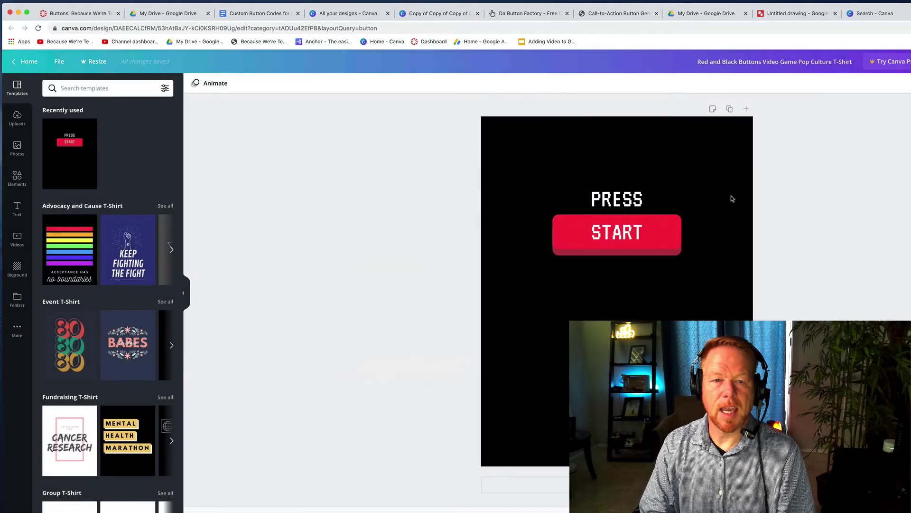
double_click(610, 236)
type("CANVAS")
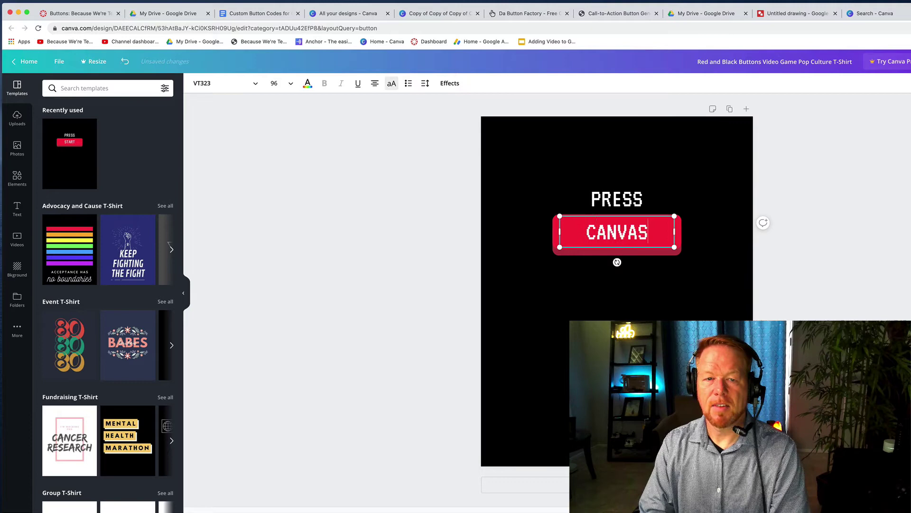
type(" BUTTON")
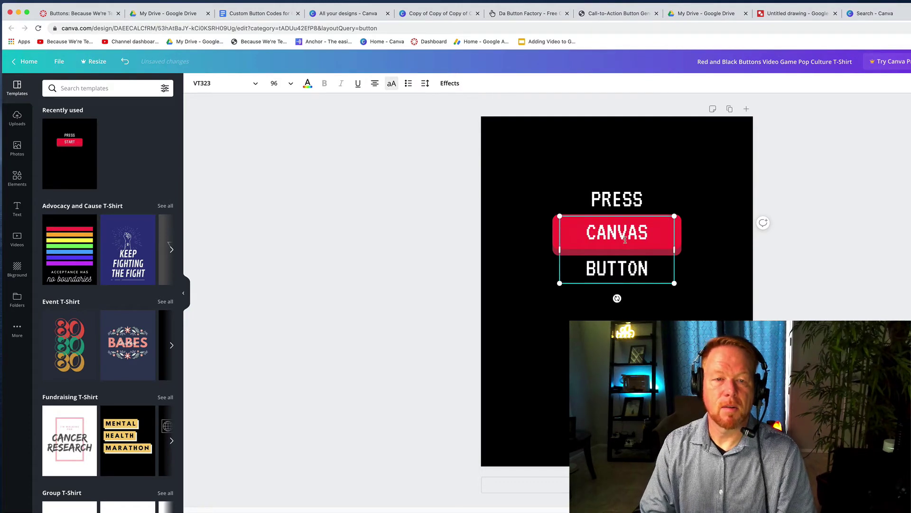
left_click_drag(674, 249, 714, 247)
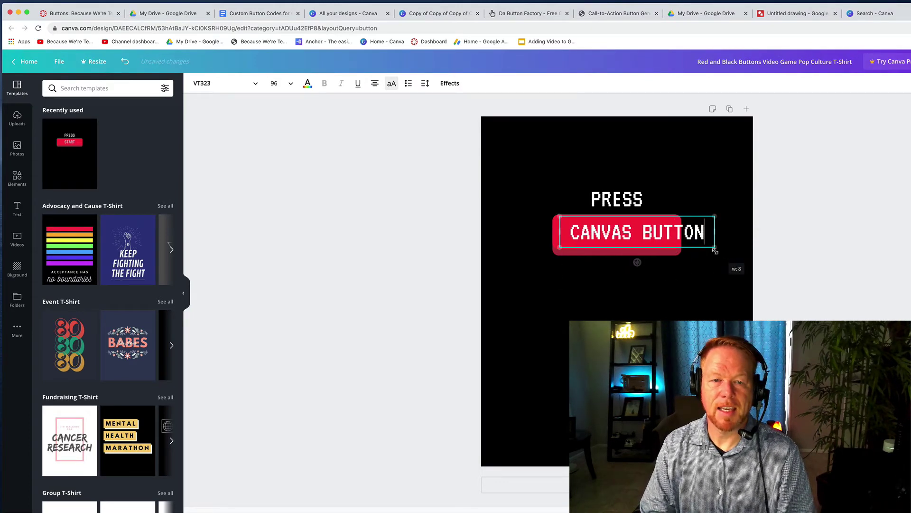
Enlarge the red button and centre the CANVAS BUTTON text on it
left_click_drag(579, 234, 579, 313)
left_click(577, 235)
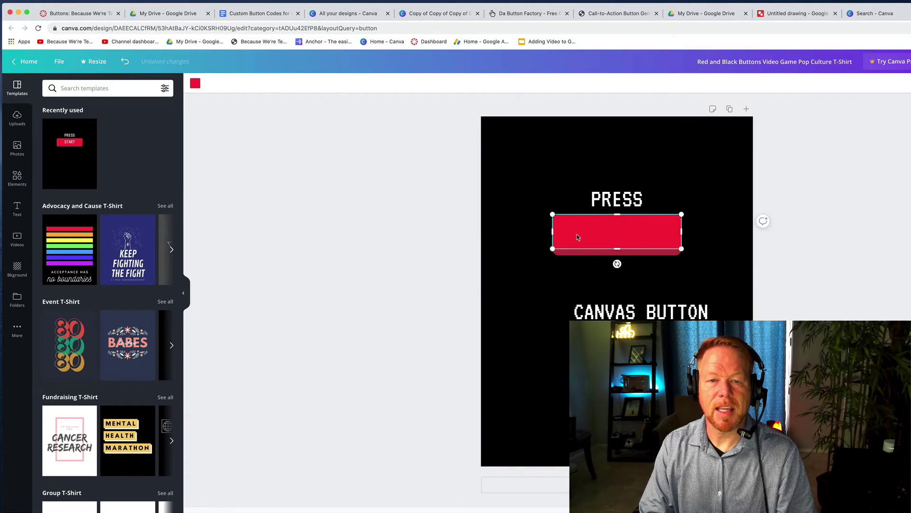
left_click_drag(682, 249, 722, 260)
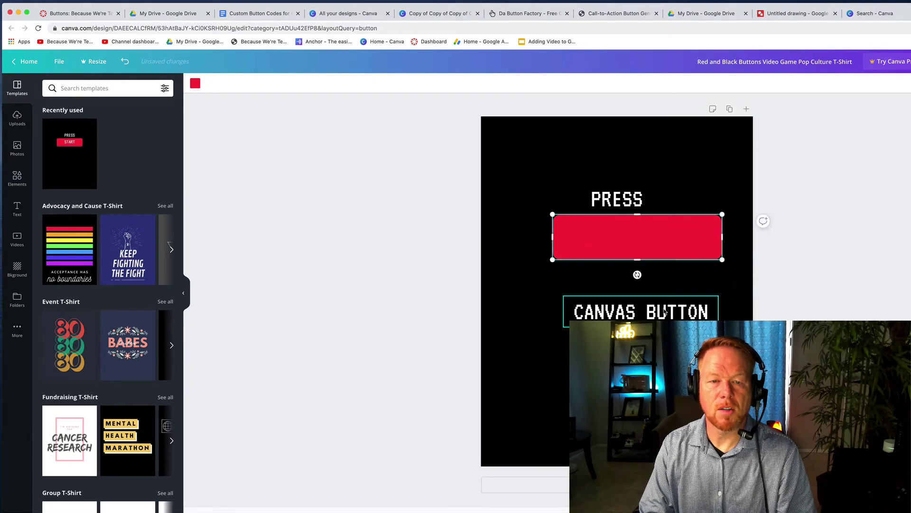
left_click_drag(665, 311, 661, 235)
Set the page background colour to white
left_click(677, 197)
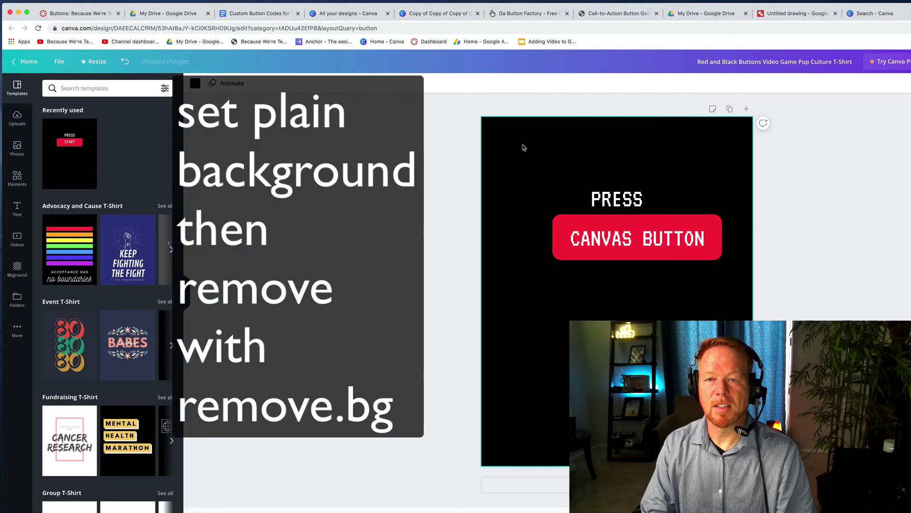
left_click(195, 84)
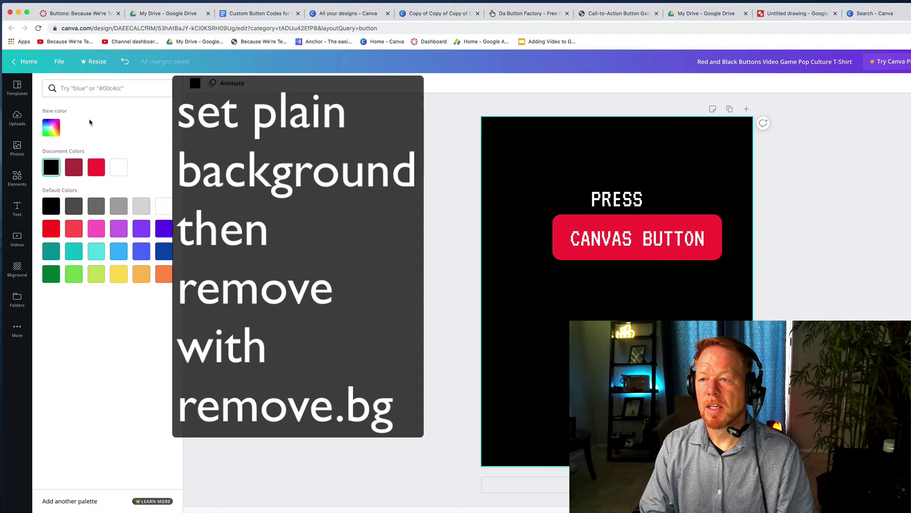
left_click(118, 168)
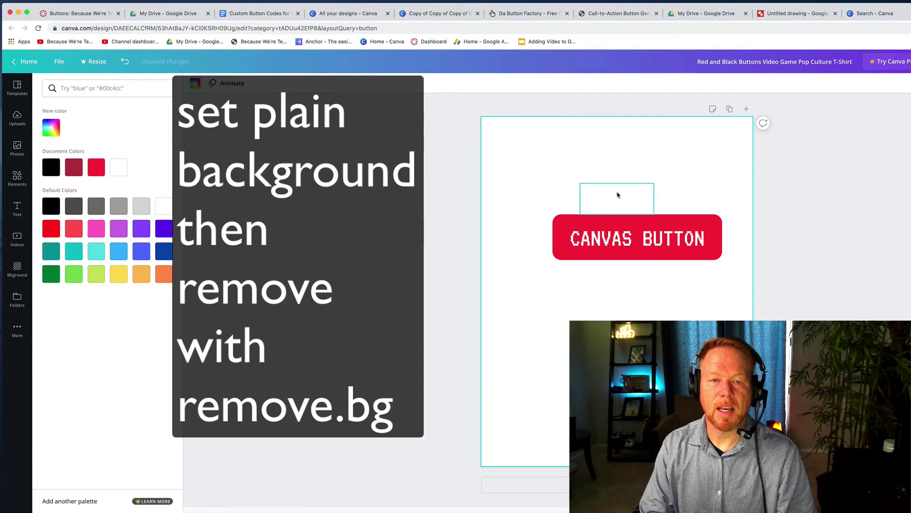